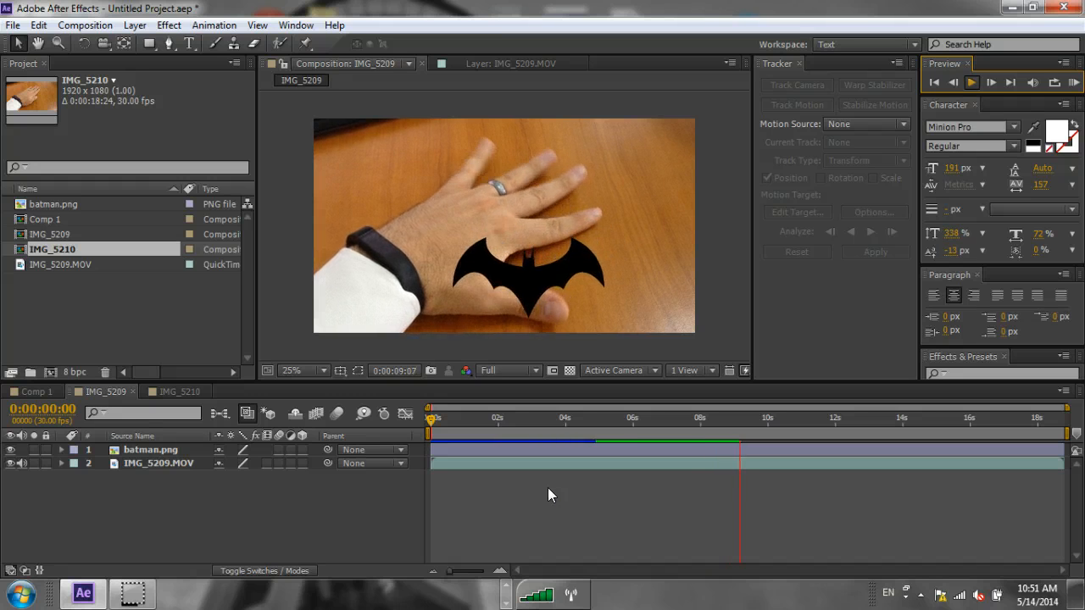
Stop the preview playback and create a new composition from the IMG_5209.MOV footage
{"action": "left_click", "coordinate": [972, 83]}
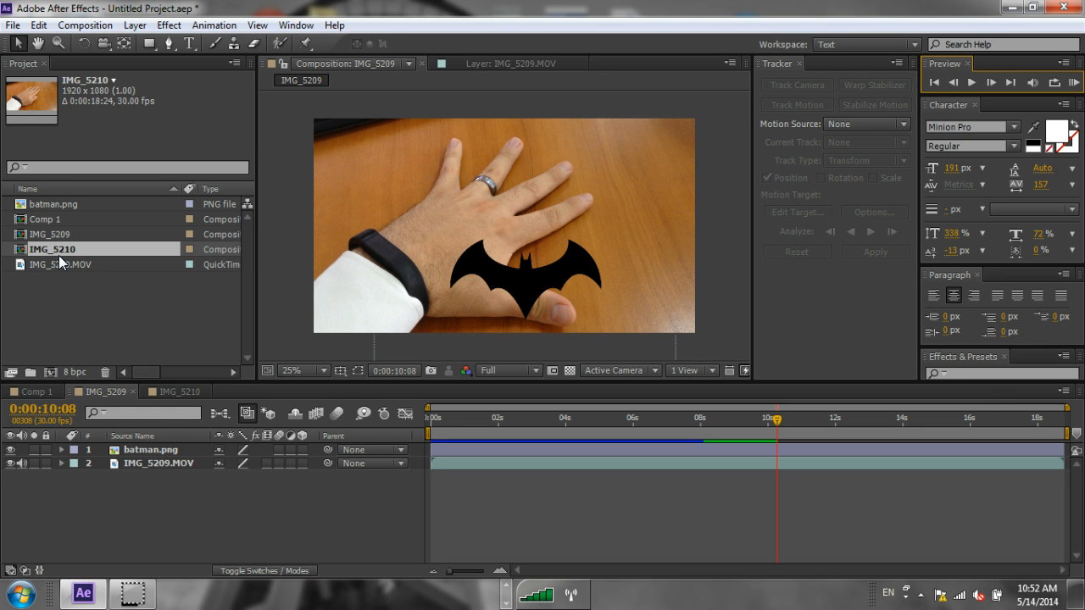
{"action": "left_click", "coordinate": [56, 264]}
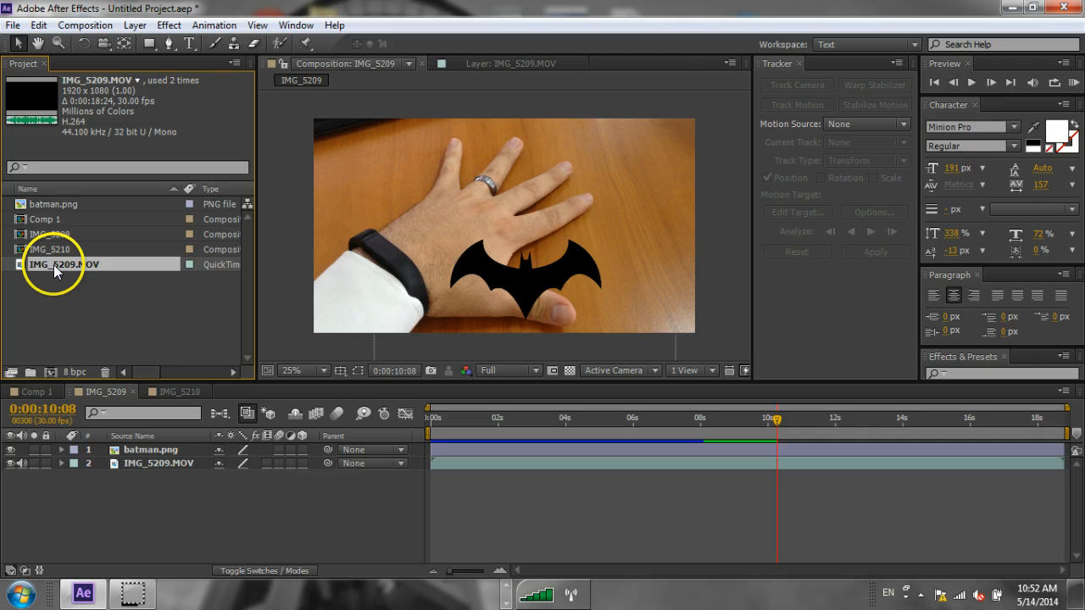
{"action": "left_click", "coordinate": [50, 373]}
{"action": "left_click", "coordinate": [171, 394]}
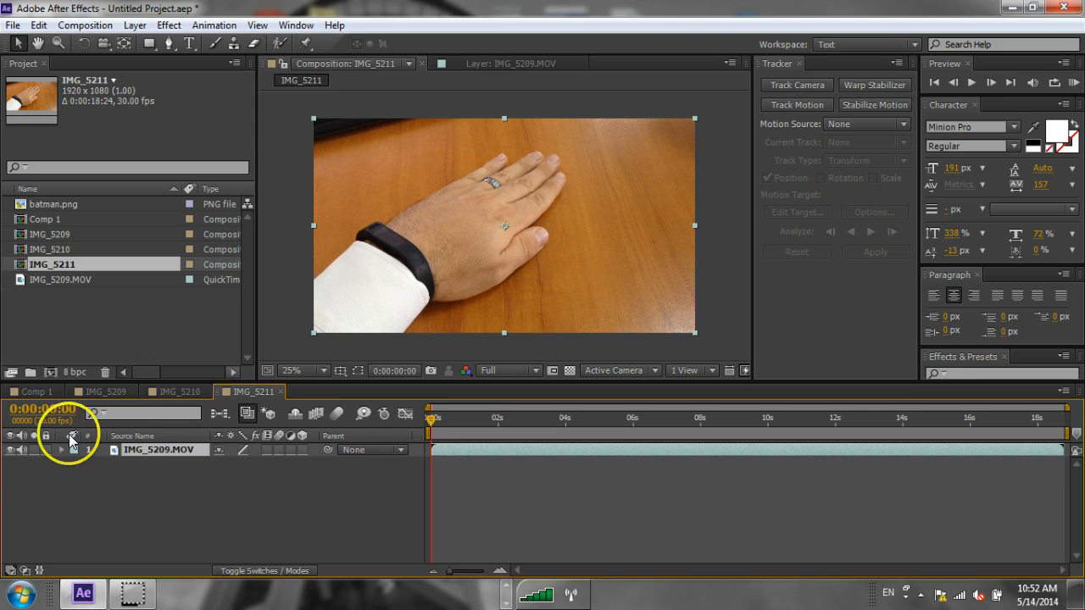
Add a text layer reading "Chicken", reduce its height, and place it beside the thumb
{"action": "right_click", "coordinate": [145, 479]}
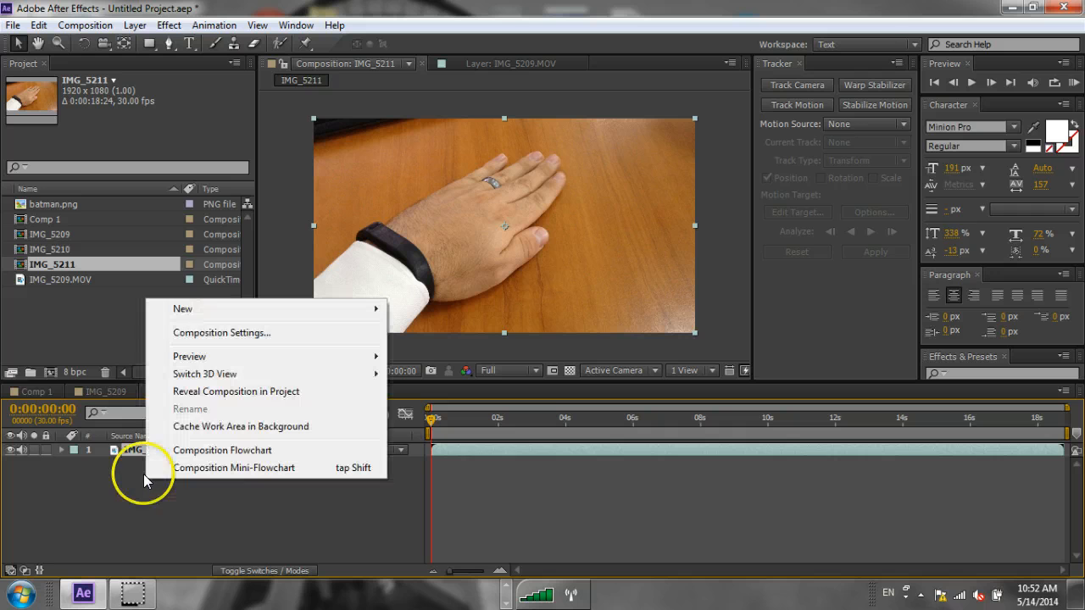
{"action": "mouse_move", "coordinate": [225, 312]}
{"action": "left_click", "coordinate": [408, 333]}
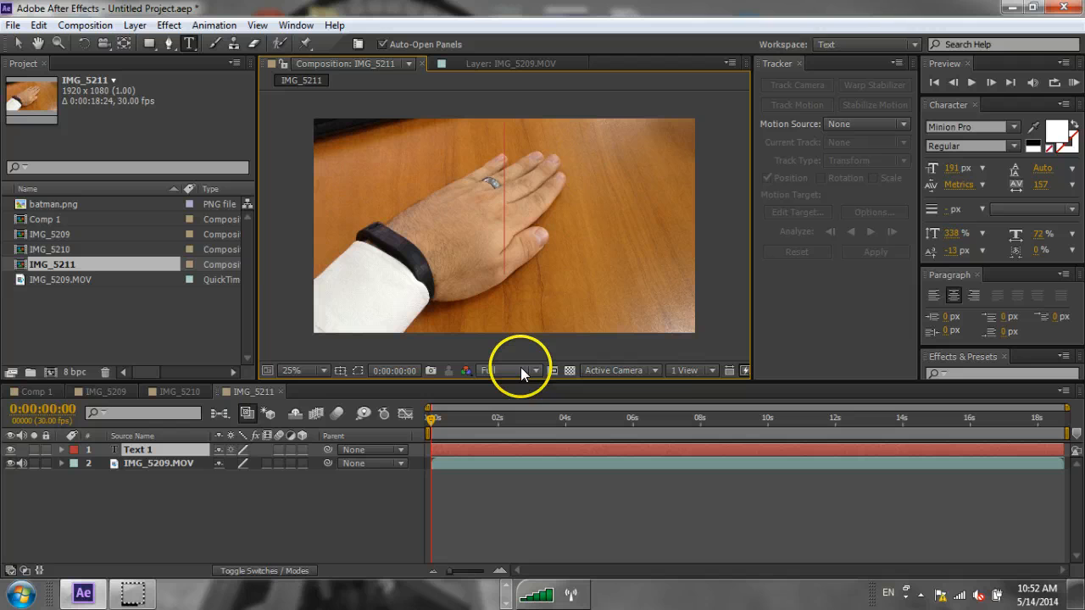
{"action": "type", "text": "Chicken"}
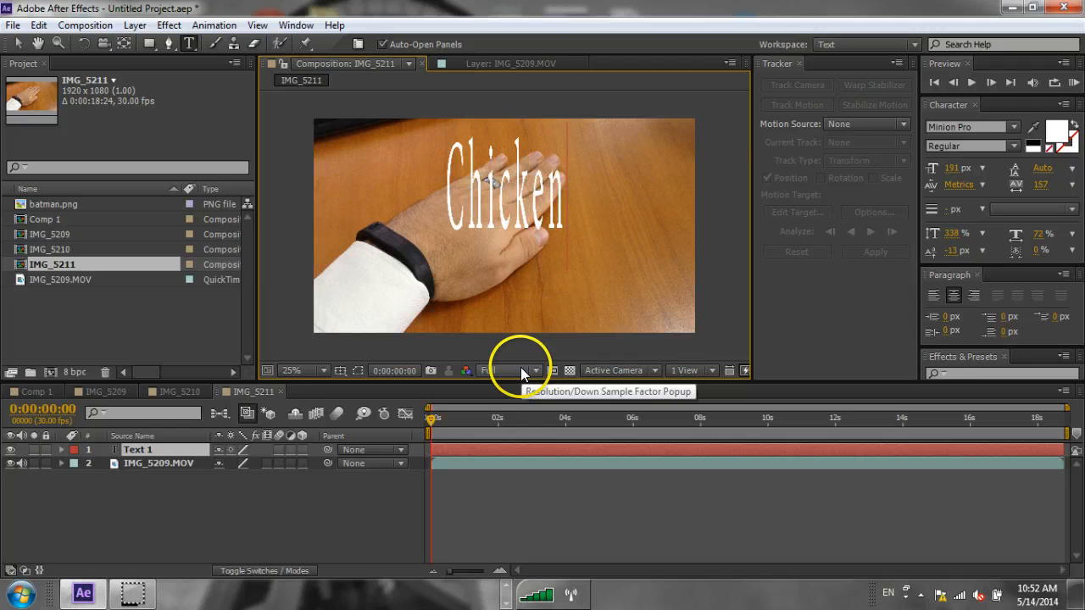
{"action": "left_click", "coordinate": [18, 44]}
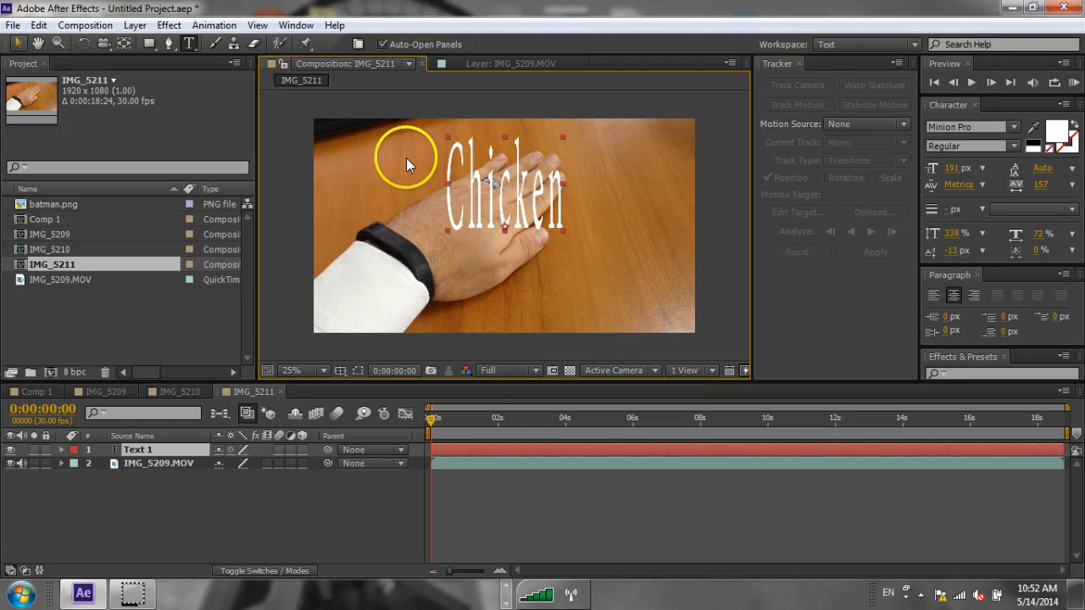
{"action": "left_click_drag", "start_coordinate": [561, 230], "coordinate": [608, 232]}
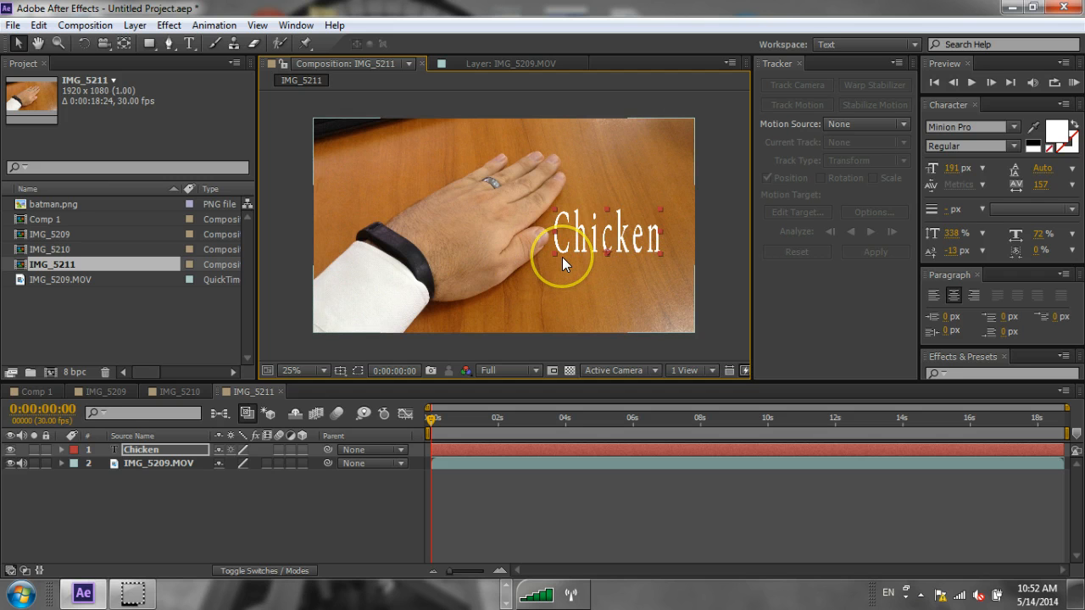
Hide the Tracker panel and display it again
{"action": "left_click", "coordinate": [296, 26]}
{"action": "left_click", "coordinate": [200, 335]}
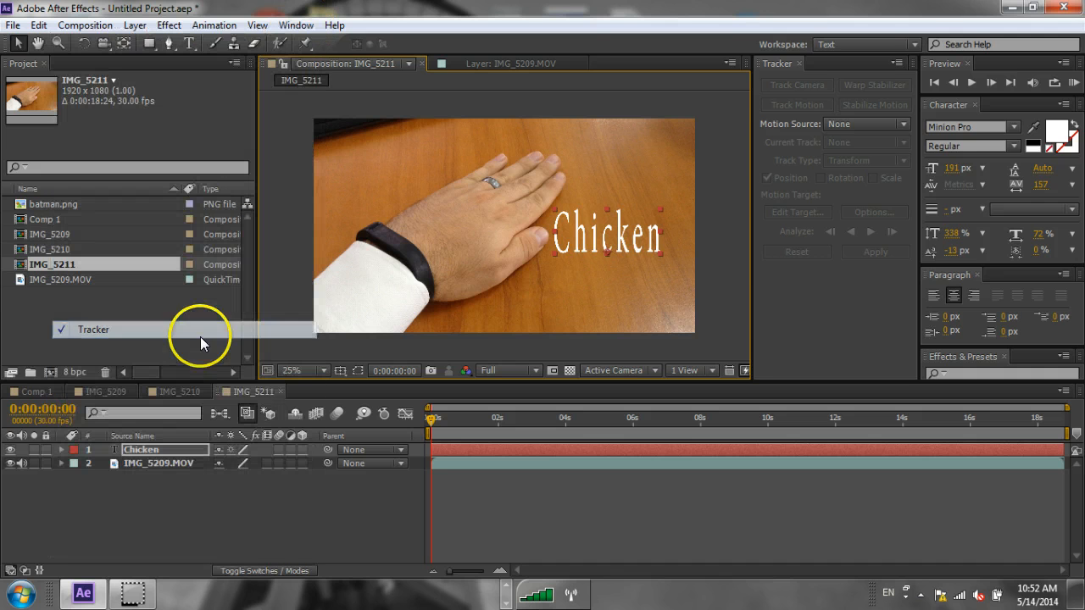
{"action": "left_click", "coordinate": [296, 25]}
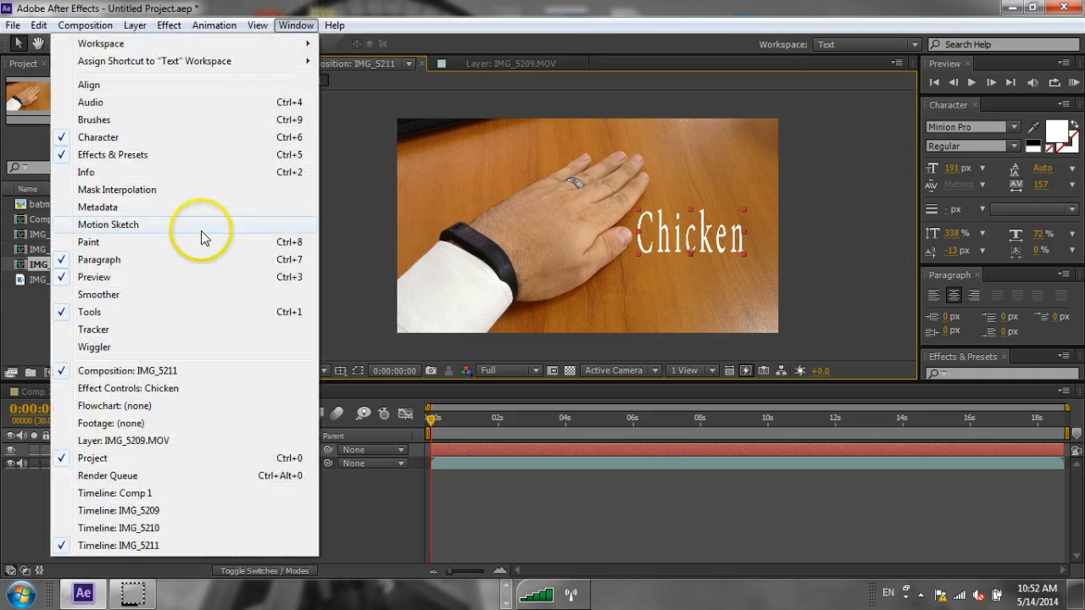
{"action": "left_click", "coordinate": [188, 332]}
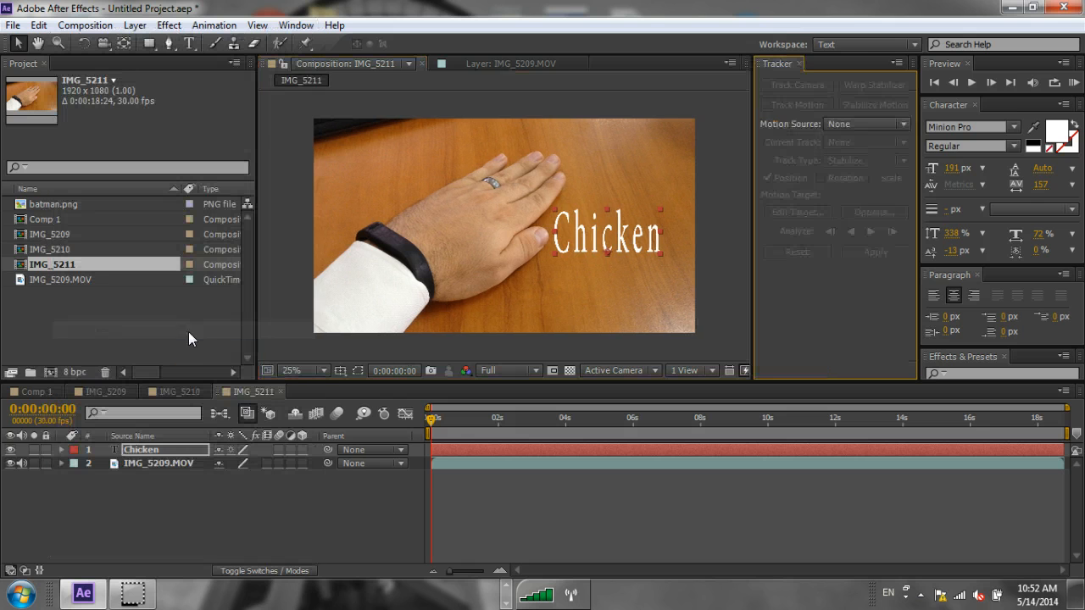
Start Track Motion on the IMG_5209.MOV footage layer
{"action": "left_click", "coordinate": [647, 316]}
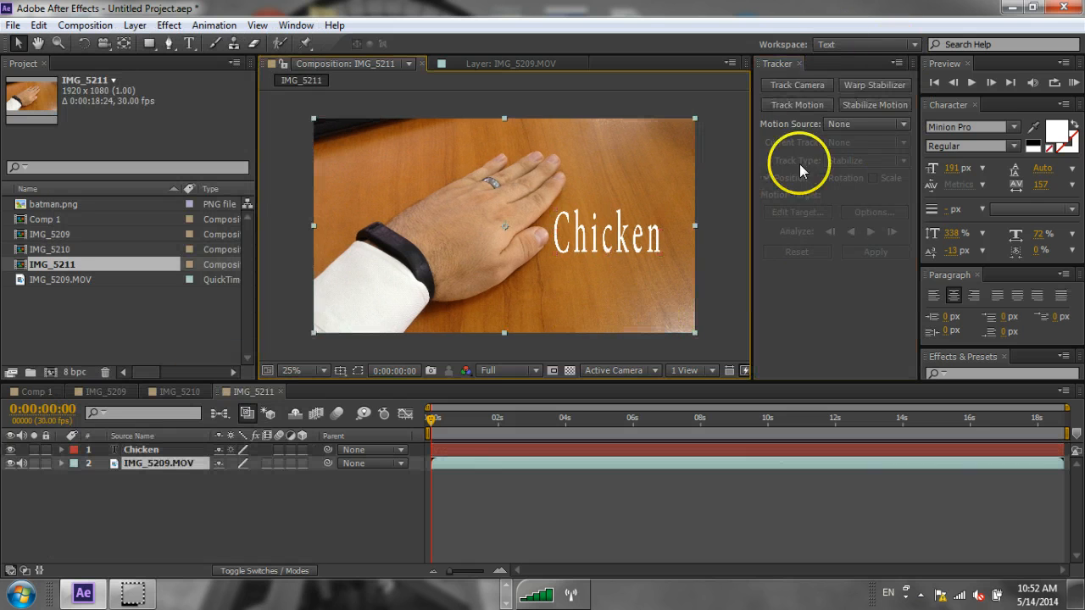
{"action": "left_click", "coordinate": [498, 460]}
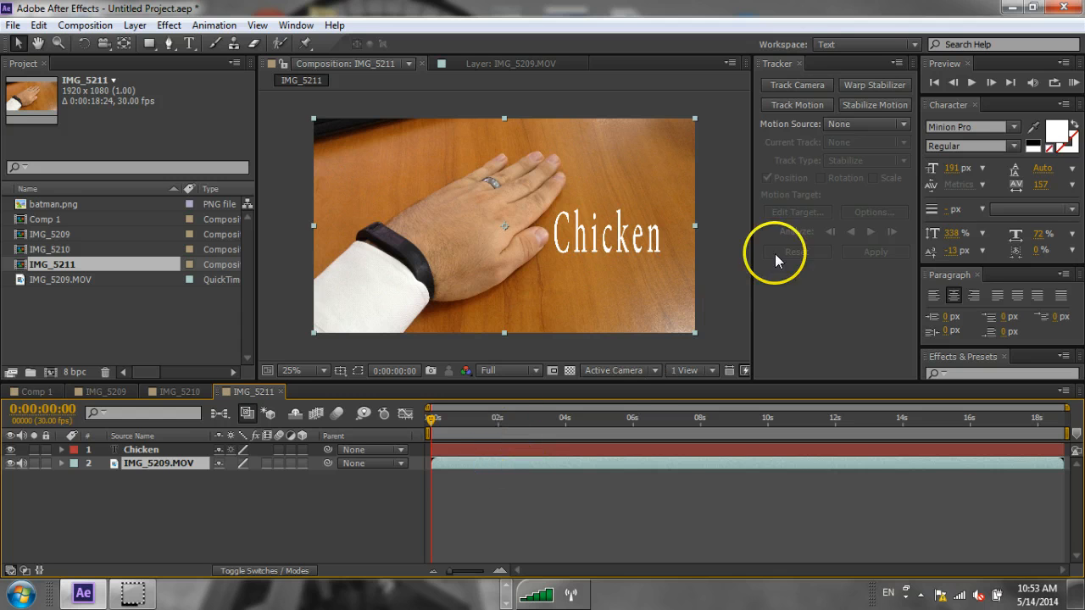
{"action": "left_click", "coordinate": [817, 106]}
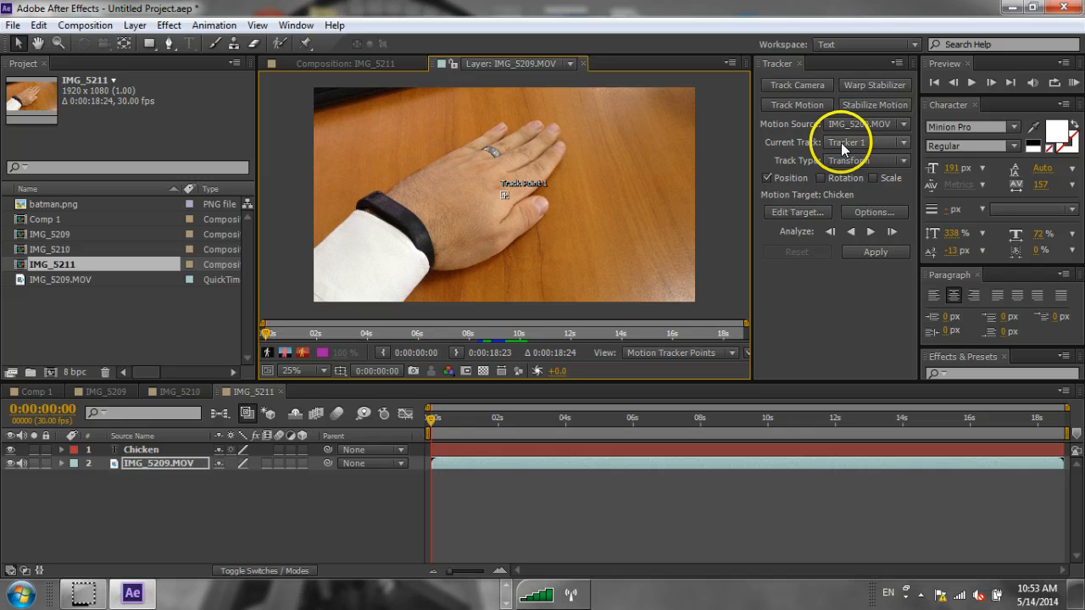
Set the tracker's motion target to the Chicken layer
{"action": "left_click", "coordinate": [807, 212]}
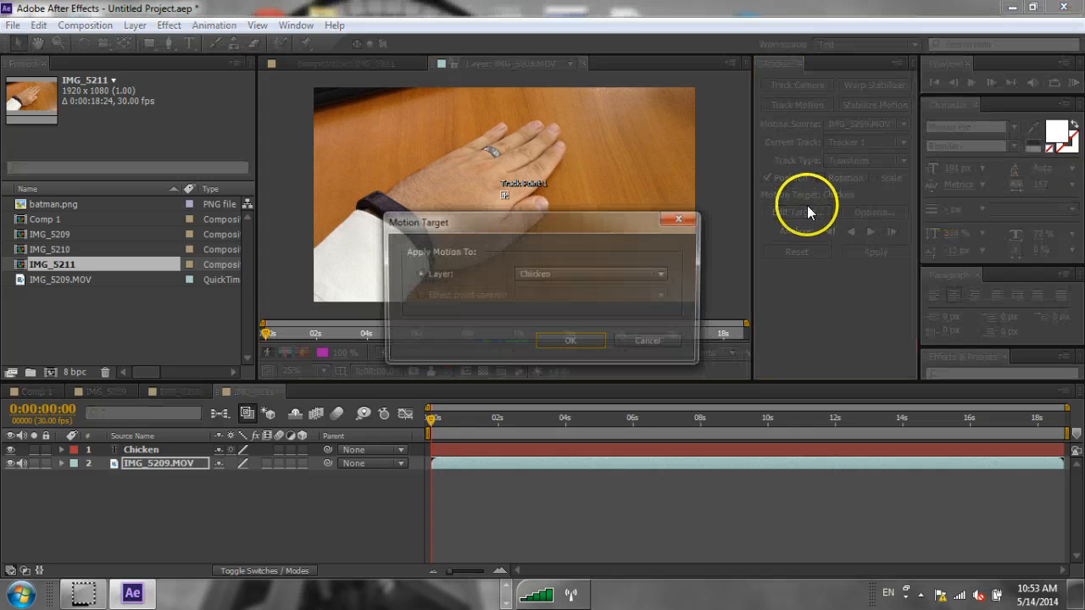
{"action": "left_click", "coordinate": [613, 273]}
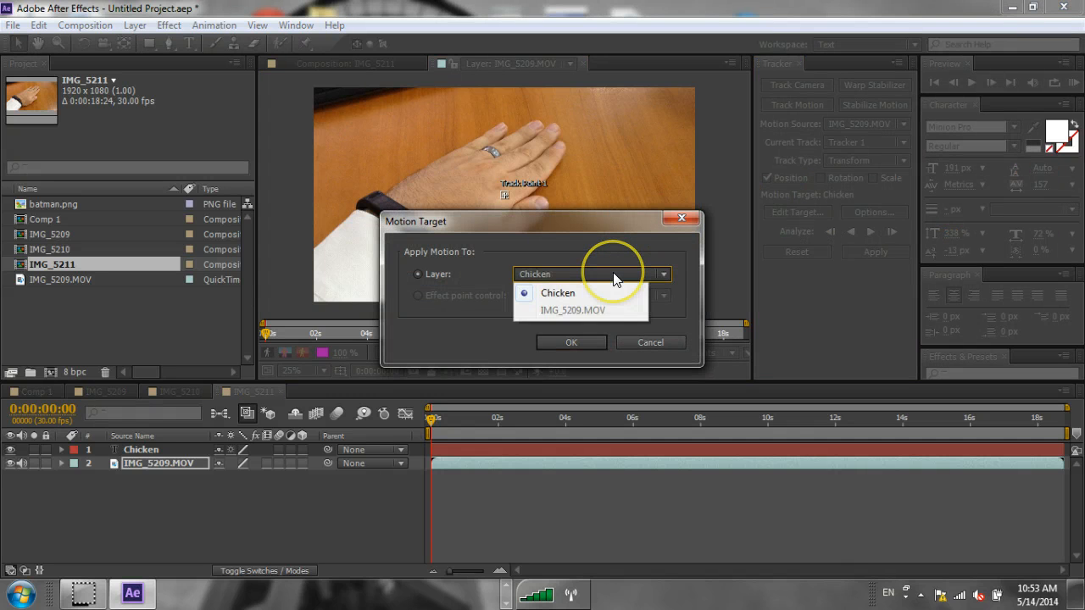
{"action": "left_click", "coordinate": [566, 295]}
{"action": "left_click", "coordinate": [562, 347]}
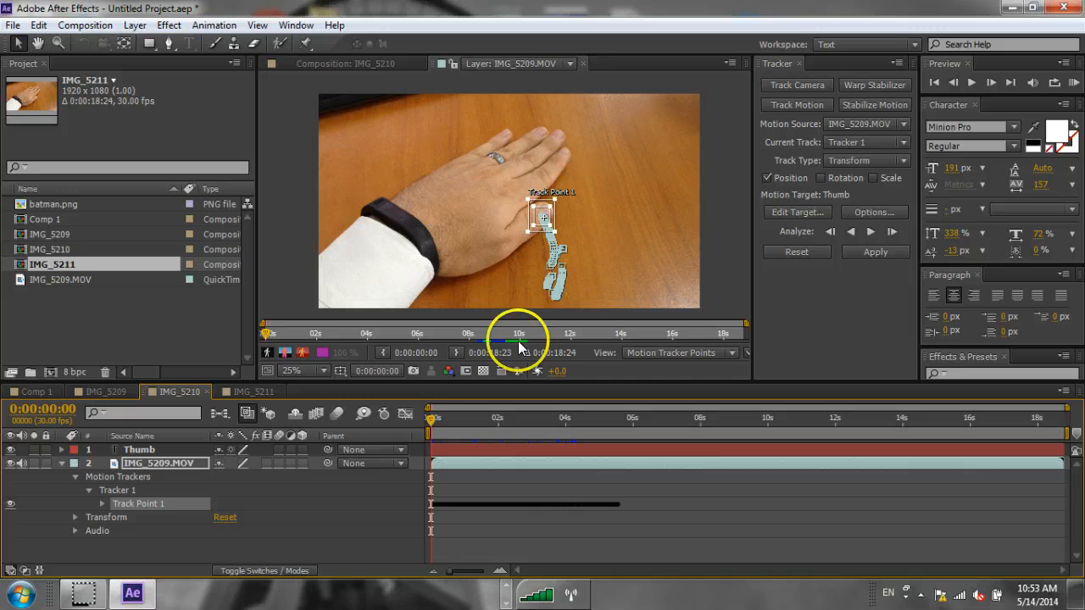
Return to the IMG_5211 composition and move Track Point 1 onto the tip of the thumb
{"action": "left_click", "coordinate": [238, 392]}
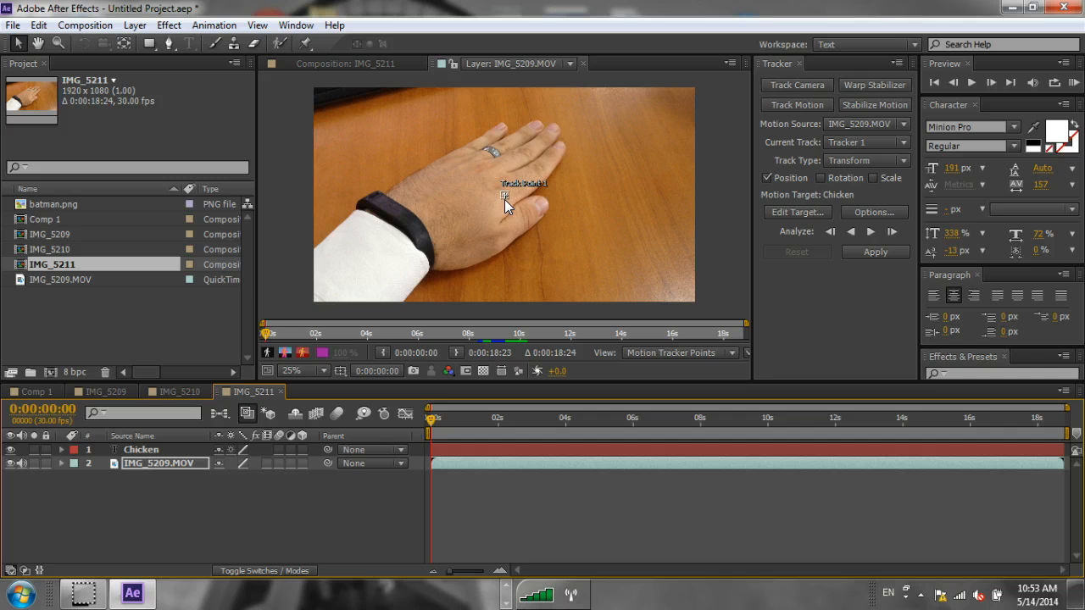
{"action": "scroll", "coordinate": [504, 199], "scroll_direction": "up", "scroll_amount": 4}
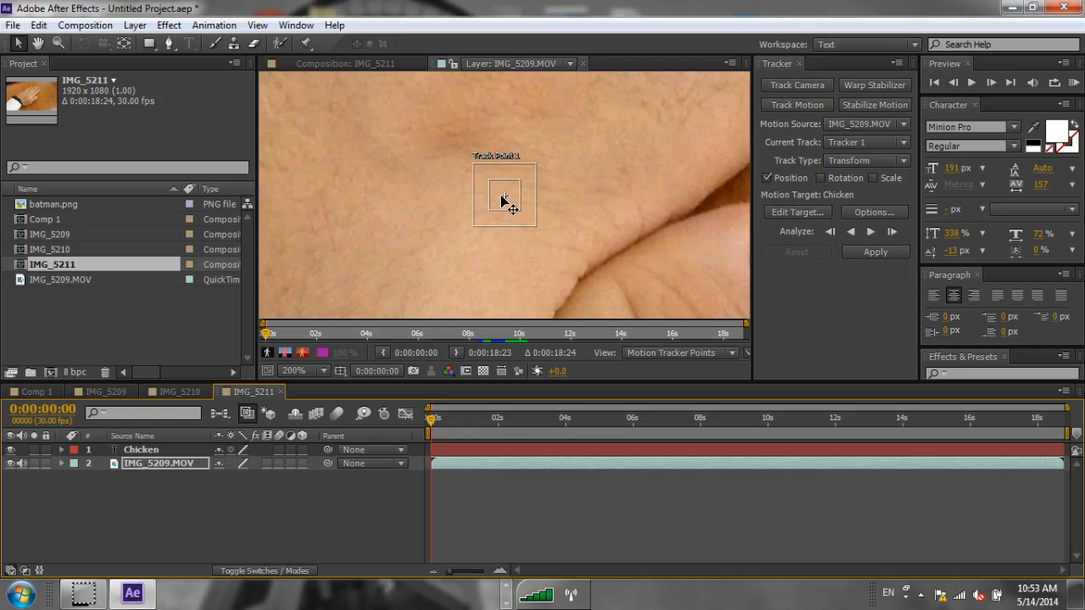
{"action": "scroll", "coordinate": [540, 206], "scroll_direction": "down", "scroll_amount": 3}
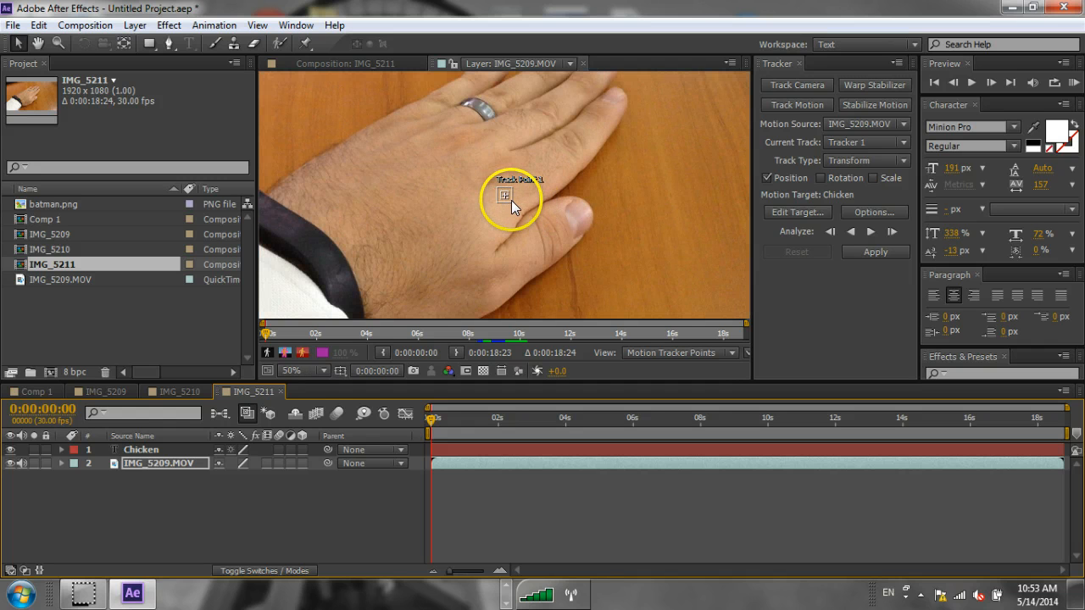
{"action": "left_click", "coordinate": [507, 200]}
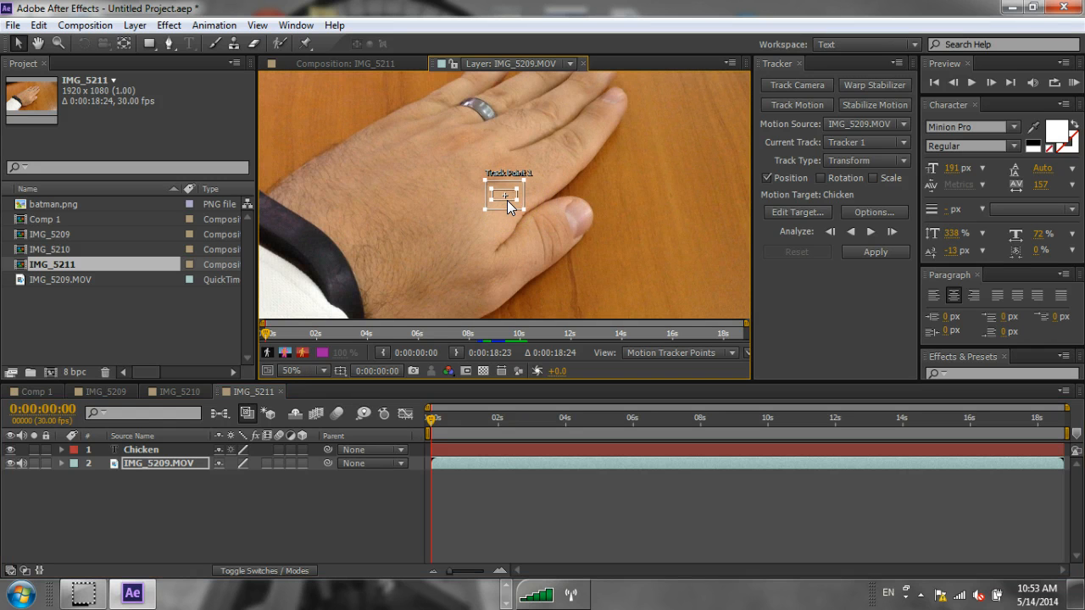
{"action": "left_click_drag", "start_coordinate": [507, 200], "coordinate": [593, 231]}
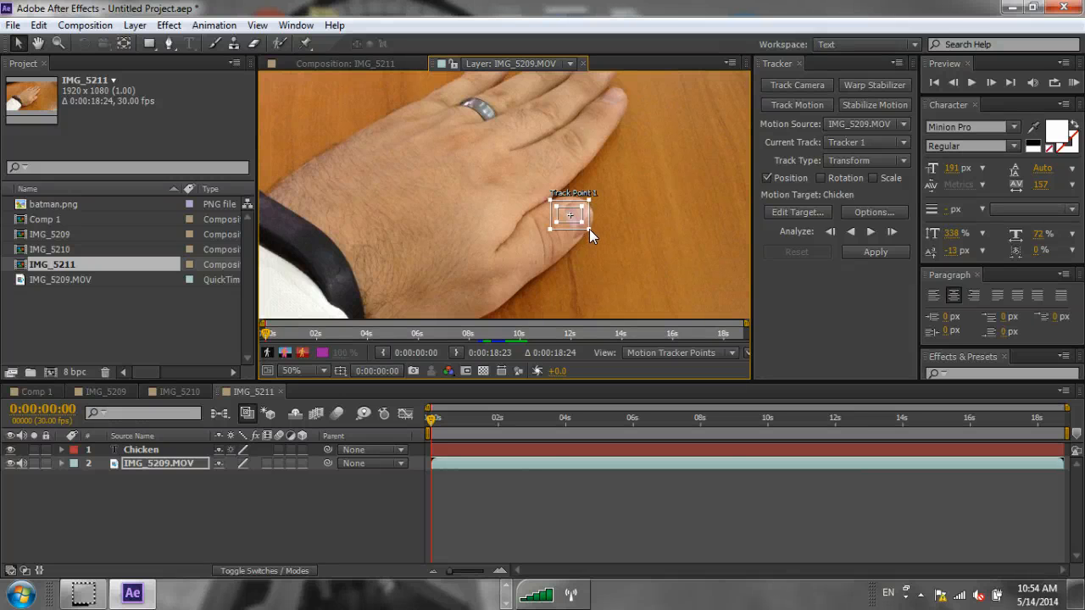
Resize the track point's outer search region around the thumb, trying larger and smaller sizes and an asymmetric adjustment
{"action": "left_click_drag", "start_coordinate": [591, 229], "coordinate": [604, 250]}
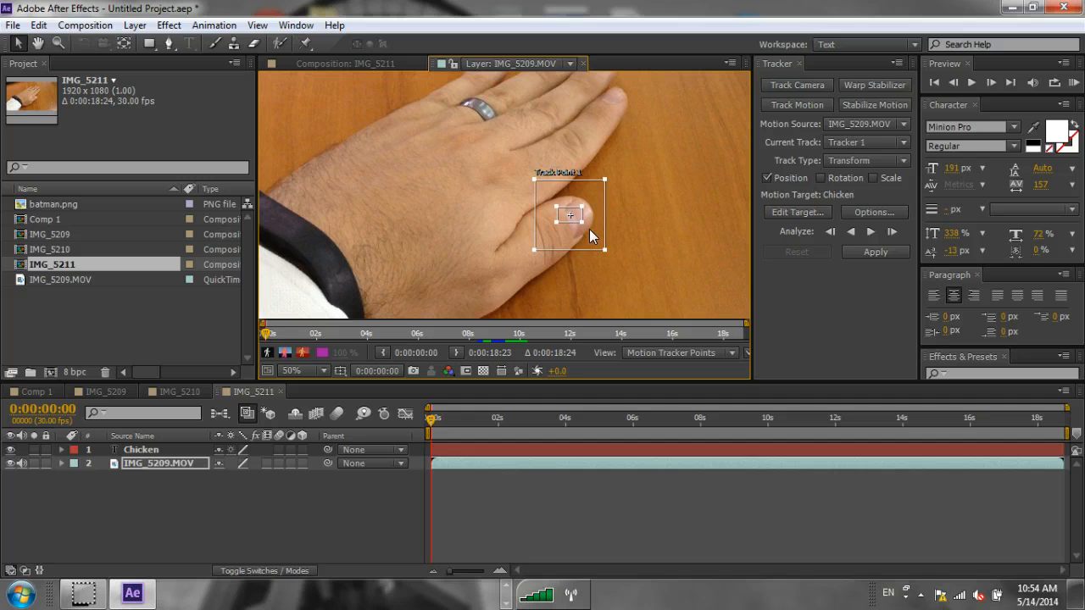
{"action": "left_click_drag", "start_coordinate": [605, 250], "coordinate": [609, 252]}
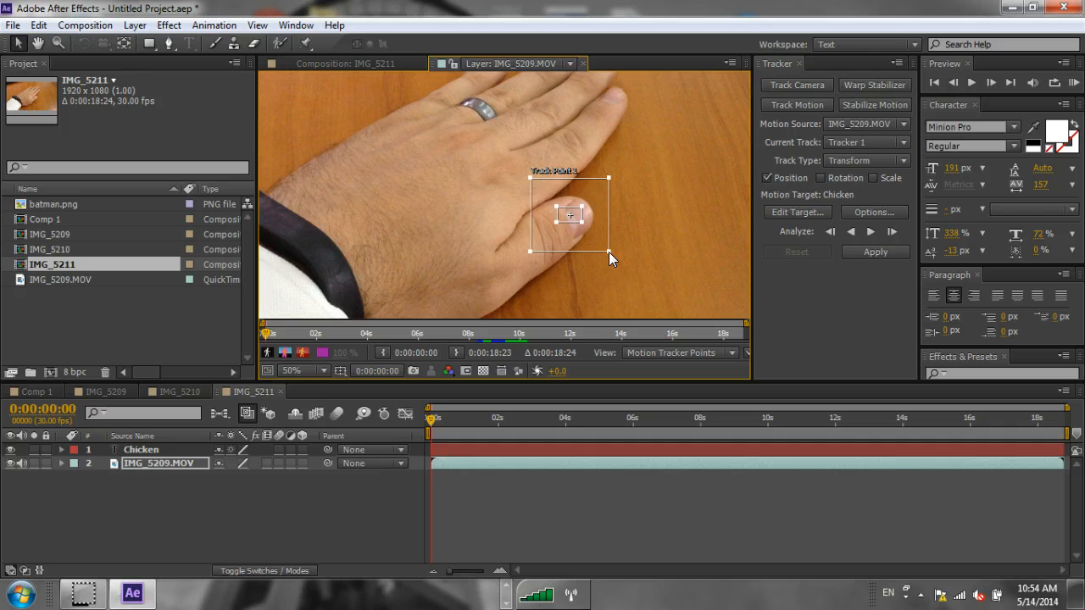
{"action": "left_click_drag", "start_coordinate": [608, 252], "coordinate": [607, 248]}
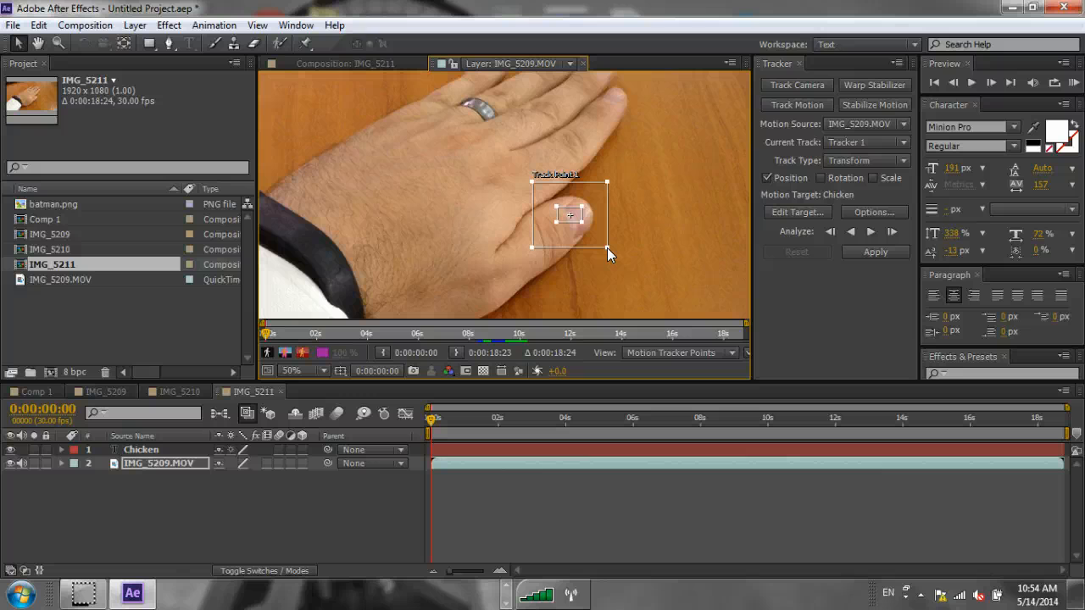
{"action": "mouse_move", "coordinate": [607, 247]}
{"action": "left_mouse_down"}
{"action": "mouse_move", "coordinate": [597, 225]}
{"action": "mouse_move", "coordinate": [605, 247]}
{"action": "mouse_move", "coordinate": [594, 241]}
{"action": "left_mouse_up"}
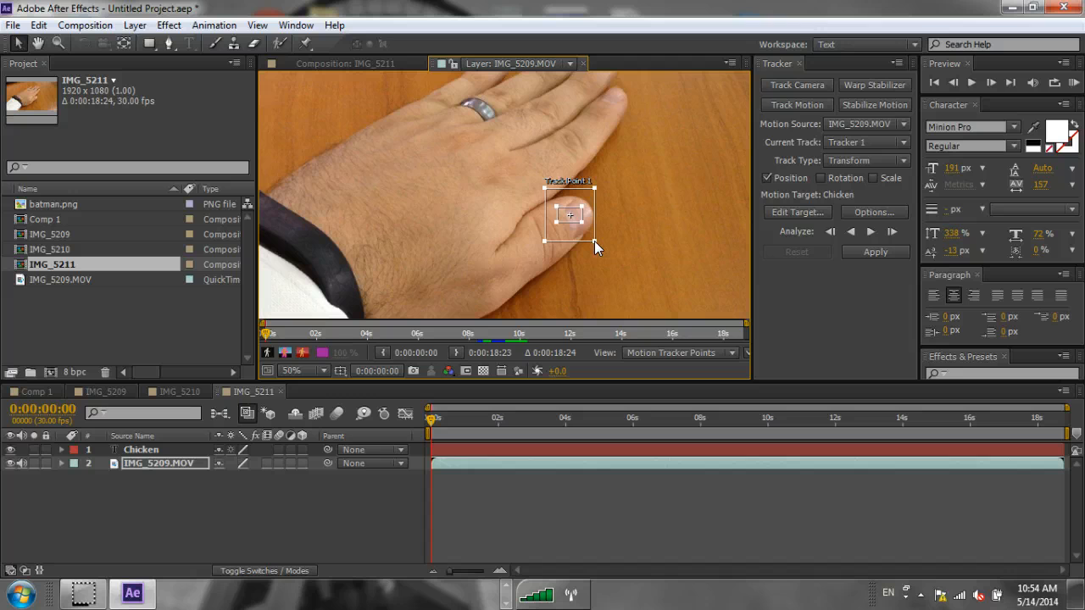
{"action": "key", "text": "ctrl"}
{"action": "left_click_drag", "start_coordinate": [595, 243], "coordinate": [597, 260]}
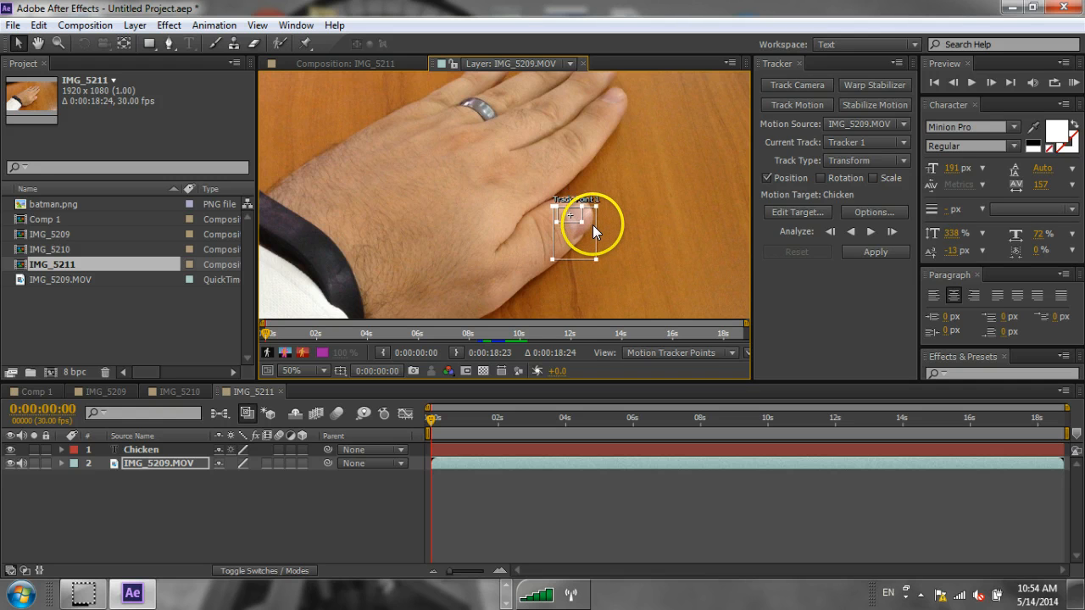
Enlarge the track point's inner feature region to enclose the thumb tip within the search region
{"action": "mouse_move", "coordinate": [593, 224]}
{"action": "left_mouse_down"}
{"action": "mouse_move", "coordinate": [600, 245]}
{"action": "mouse_move", "coordinate": [591, 240]}
{"action": "left_mouse_up"}
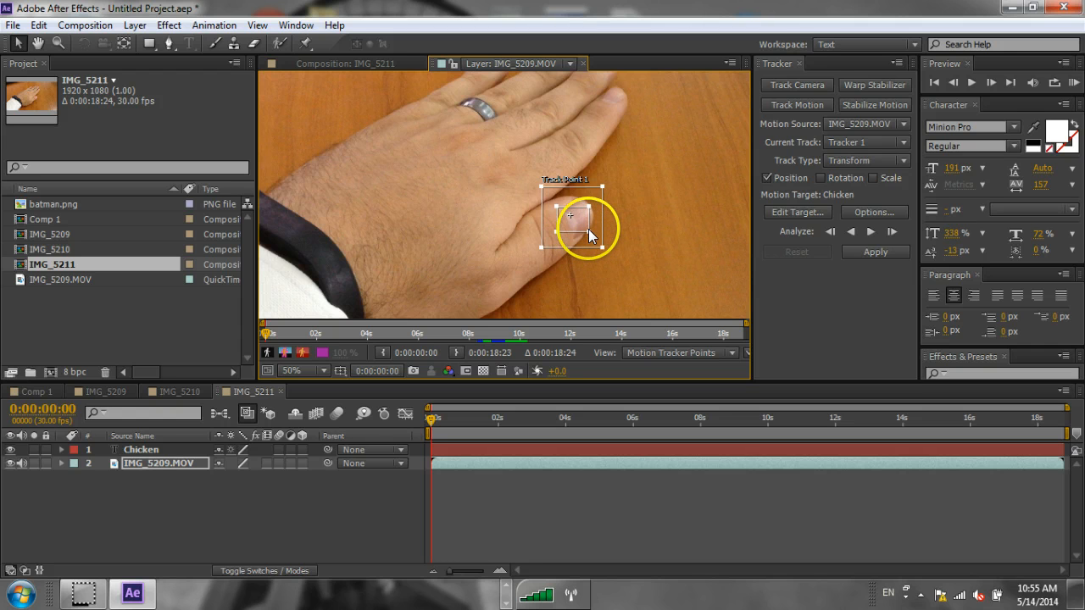
{"action": "left_click_drag", "start_coordinate": [589, 235], "coordinate": [569, 219]}
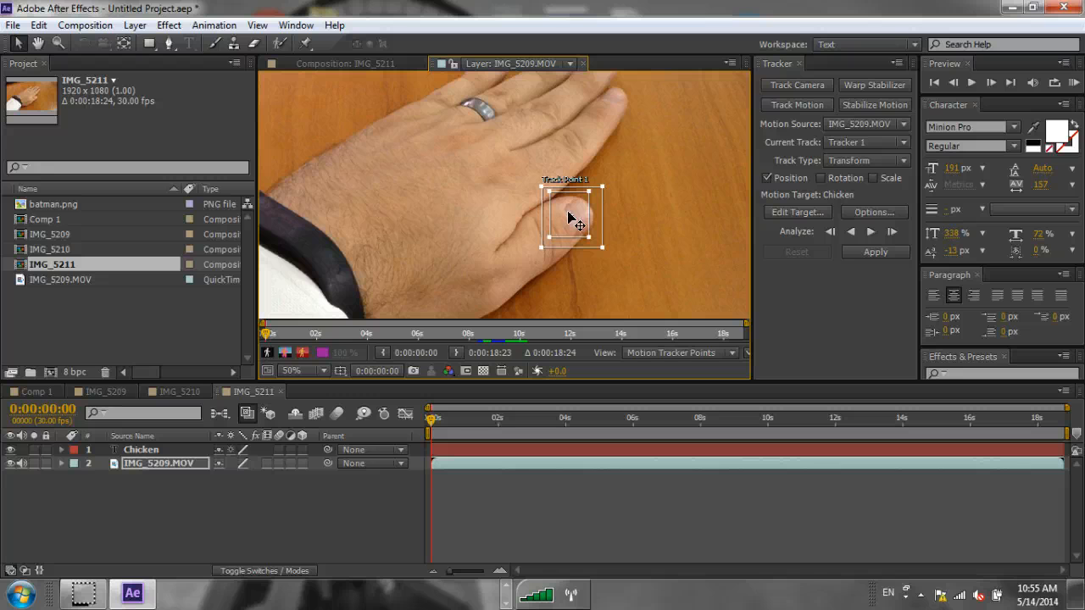
{"action": "left_click", "coordinate": [575, 218]}
{"action": "left_click", "coordinate": [571, 220]}
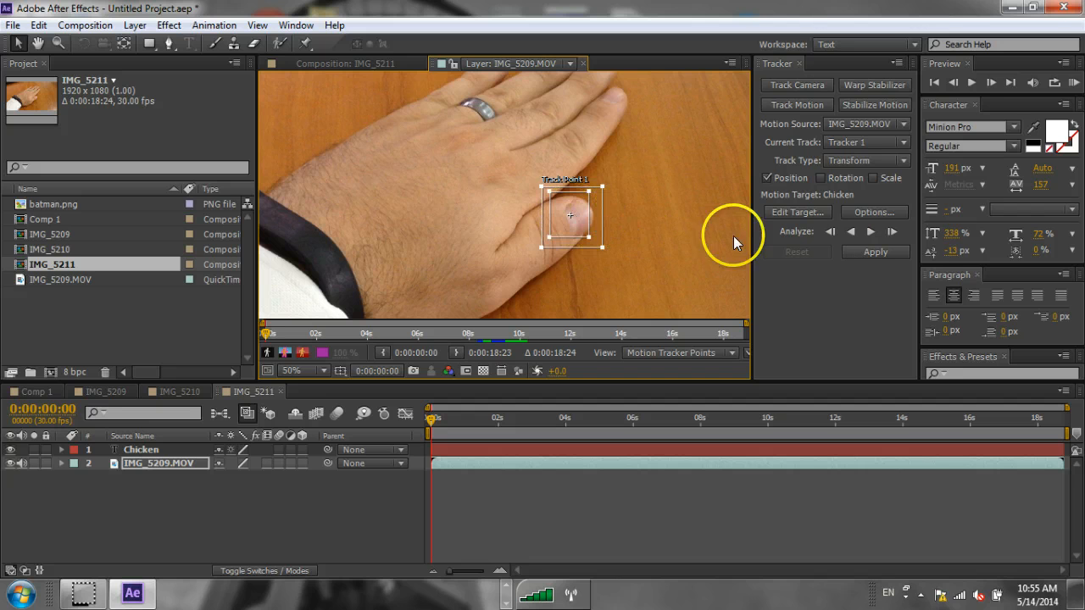
Analyze the thumb track forward one frame at a time through the first few frames, up to 0:00:00:07
{"action": "left_click", "coordinate": [886, 238]}
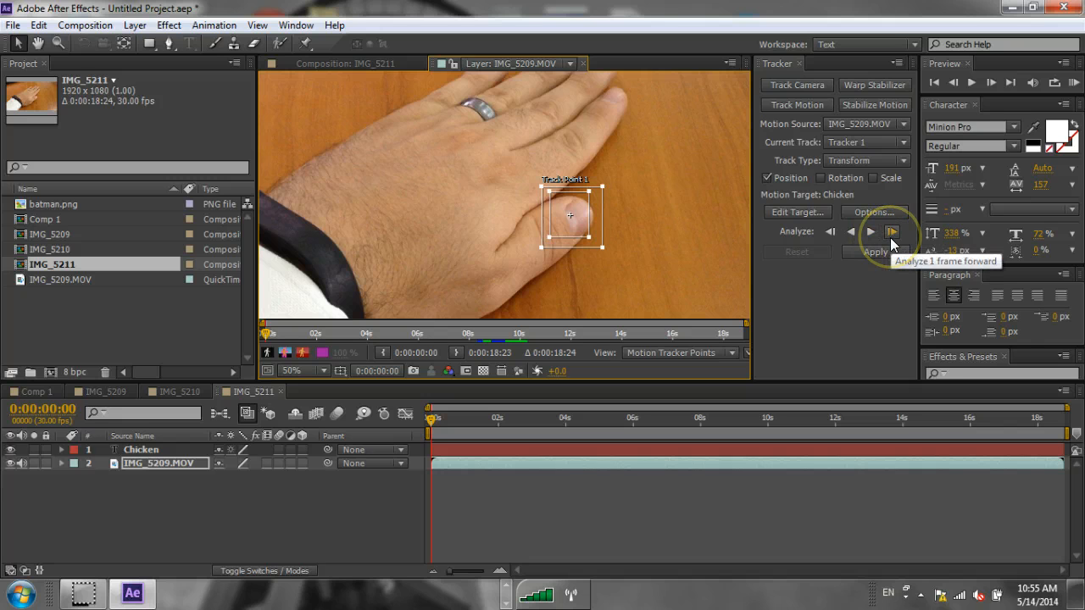
{"action": "left_click", "coordinate": [892, 232]}
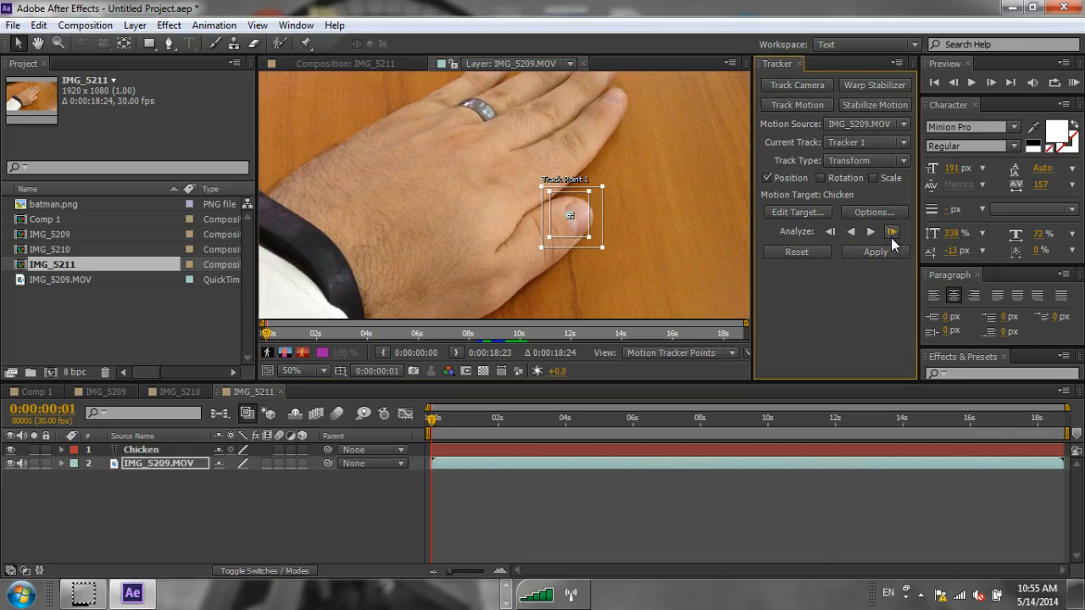
{"action": "left_click", "coordinate": [892, 238]}
{"action": "left_click", "coordinate": [892, 237]}
{"action": "left_click", "coordinate": [891, 237]}
{"action": "left_click", "coordinate": [892, 238]}
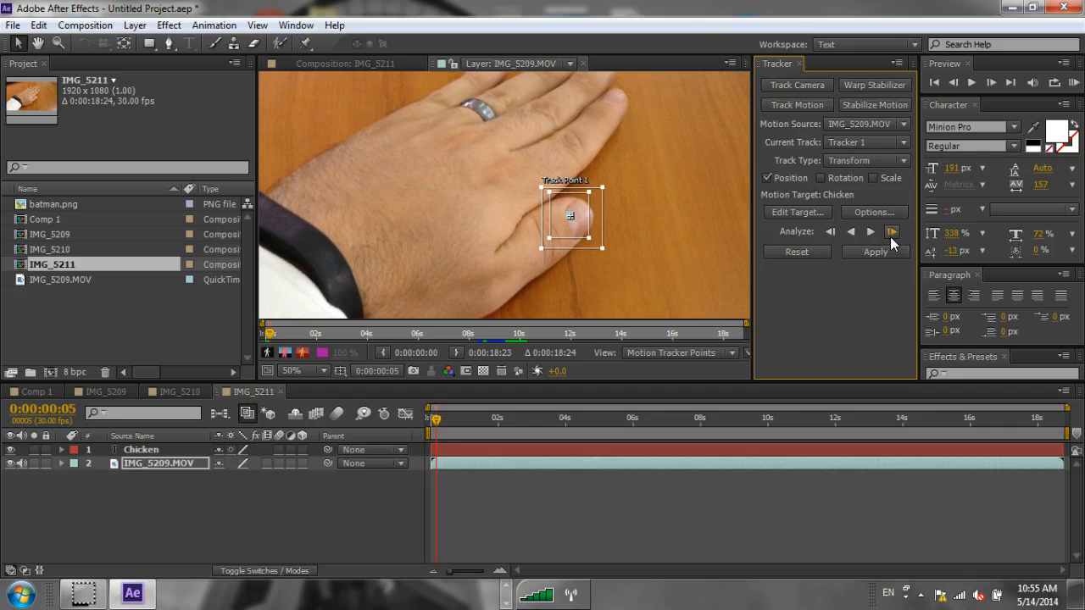
{"action": "left_click", "coordinate": [892, 237]}
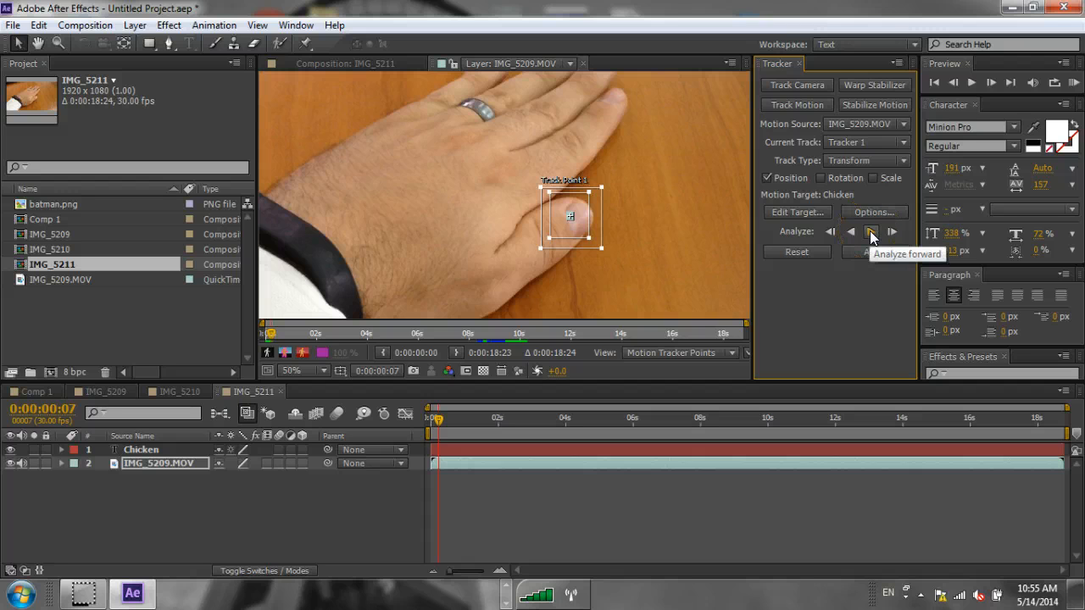
Analyze the motion track continuously forward and stop the analysis at 0:00:01:23
{"action": "left_click", "coordinate": [871, 231]}
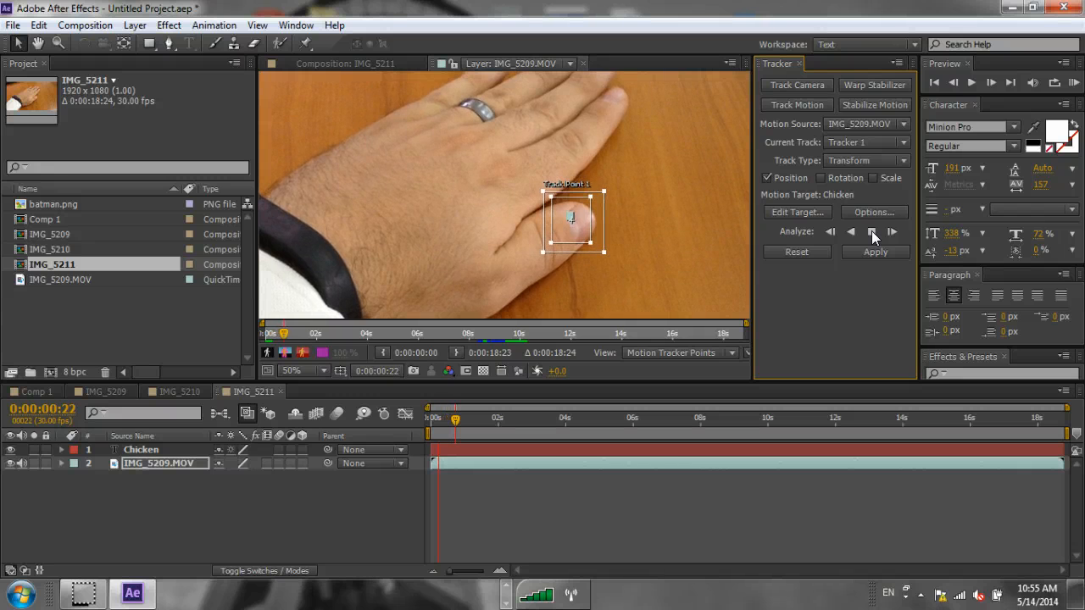
{"action": "left_click", "coordinate": [718, 264]}
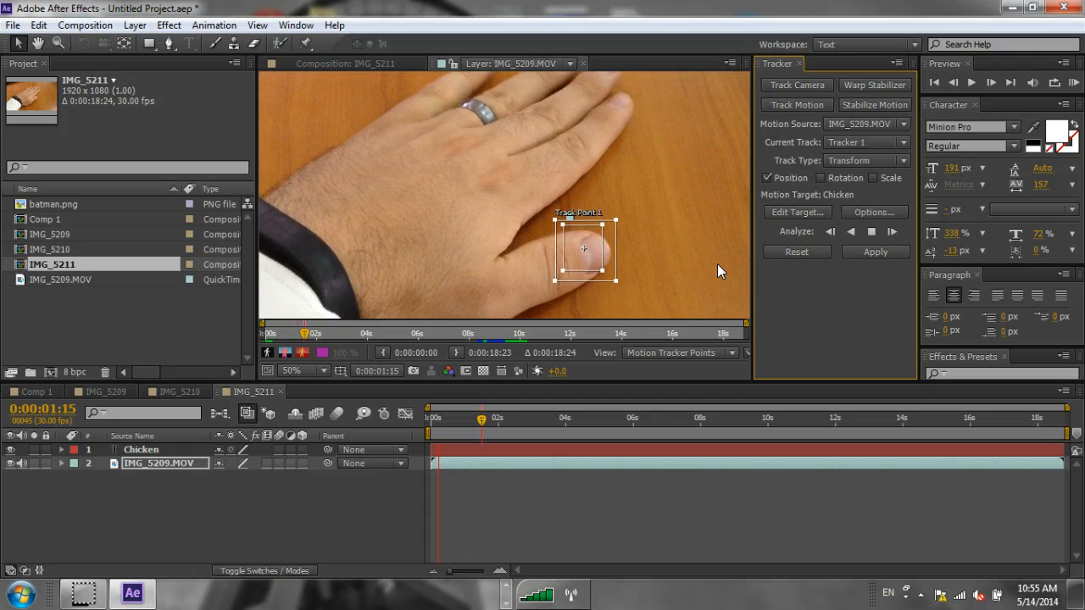
{"action": "left_click", "coordinate": [873, 231]}
Resume the forward analysis with the whole frame in view and stop it at 0:00:02:16
{"action": "scroll", "coordinate": [636, 273], "scroll_direction": "down", "scroll_amount": 2}
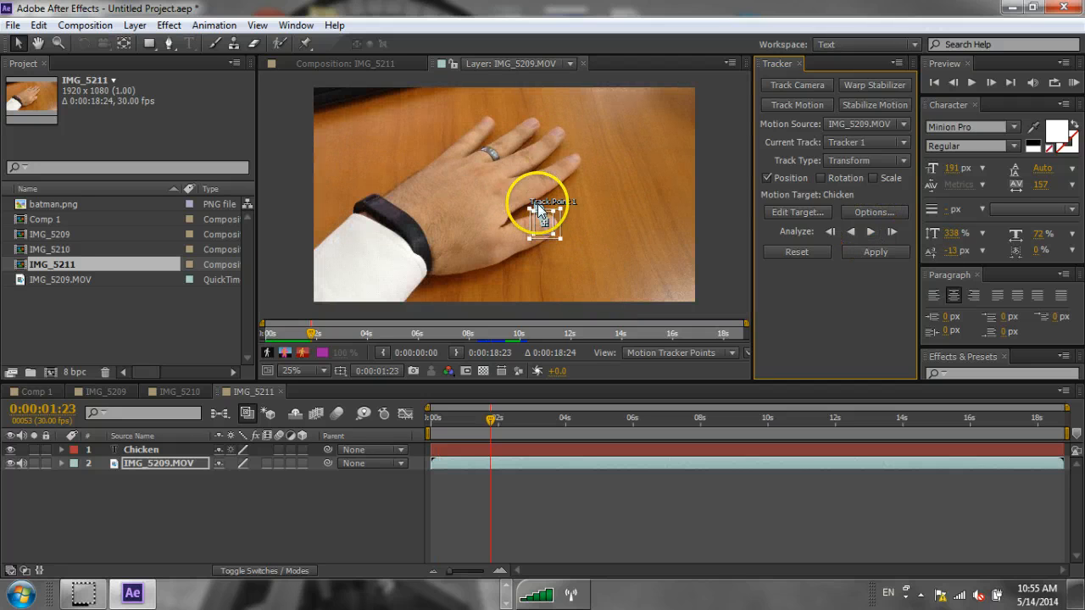
{"action": "left_click", "coordinate": [871, 232]}
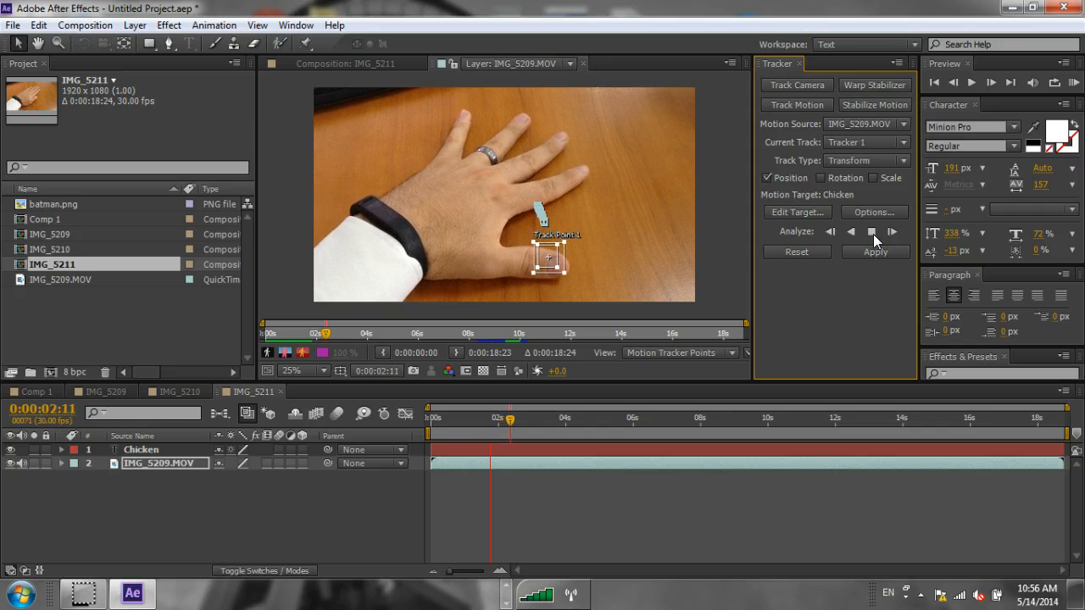
{"action": "left_click", "coordinate": [872, 232]}
Enlarge Track Point 1's feature and search regions around the thumb at 0:00:02:16
{"action": "left_click", "coordinate": [756, 248]}
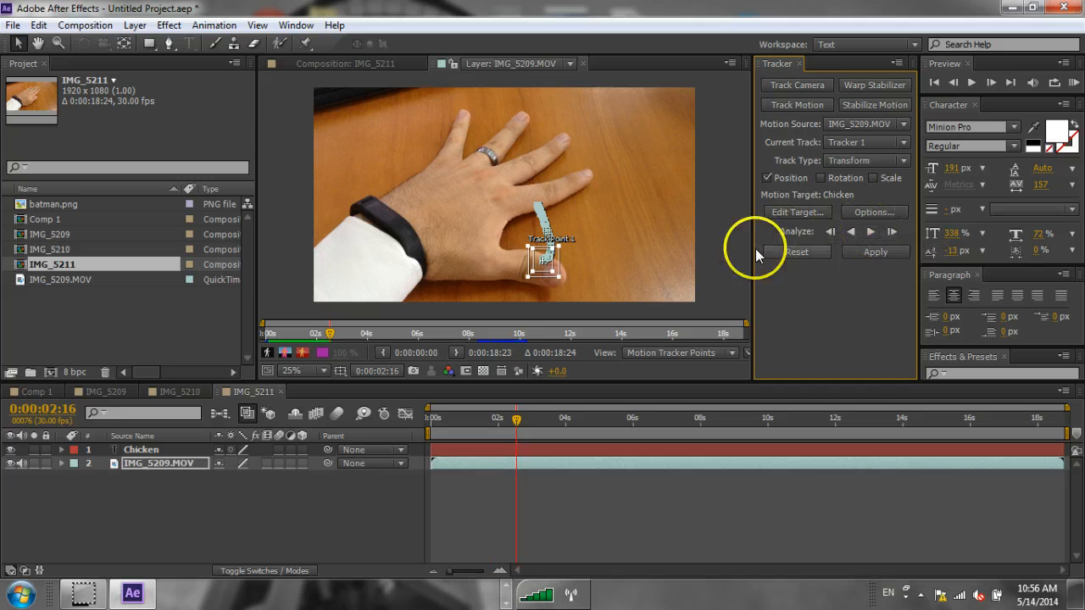
{"action": "left_click_drag", "start_coordinate": [563, 275], "coordinate": [558, 274]}
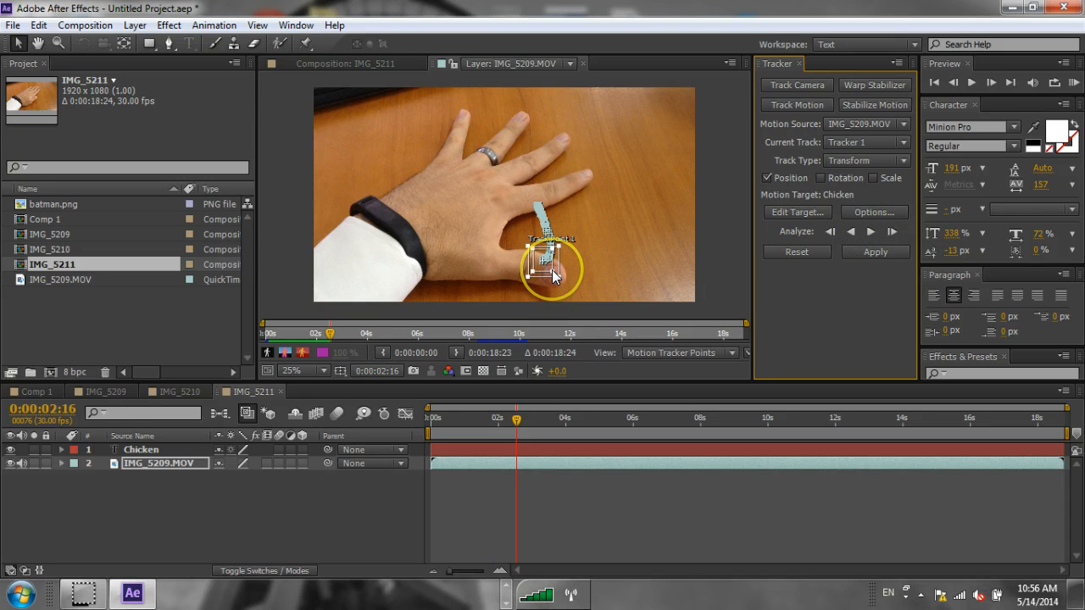
{"action": "left_click_drag", "start_coordinate": [552, 270], "coordinate": [582, 268]}
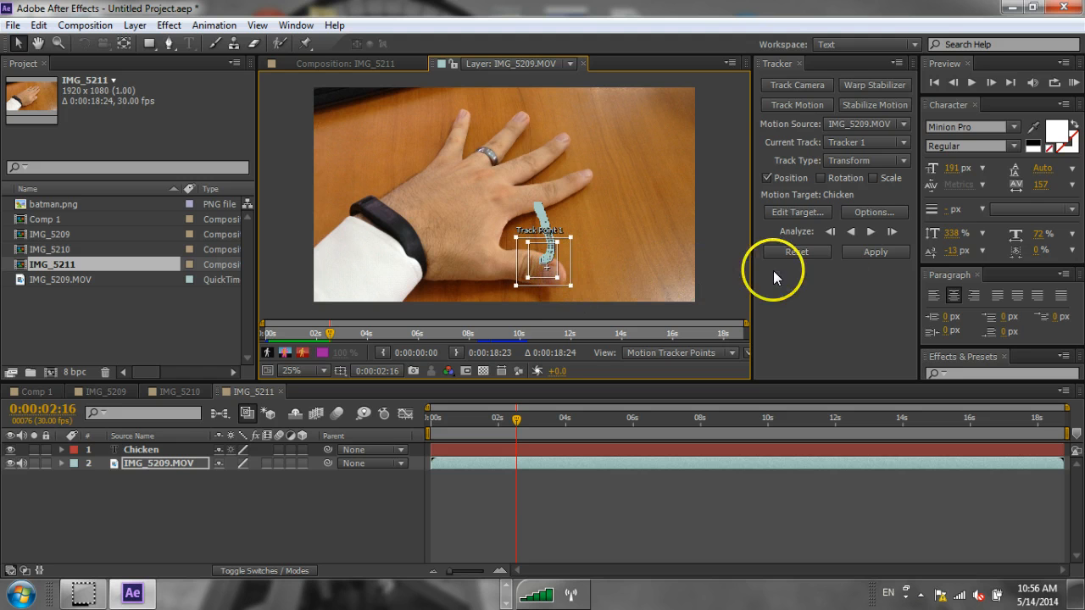
Continue the forward analysis with the enlarged regions and stop it at 0:00:03:20
{"action": "left_click", "coordinate": [874, 237]}
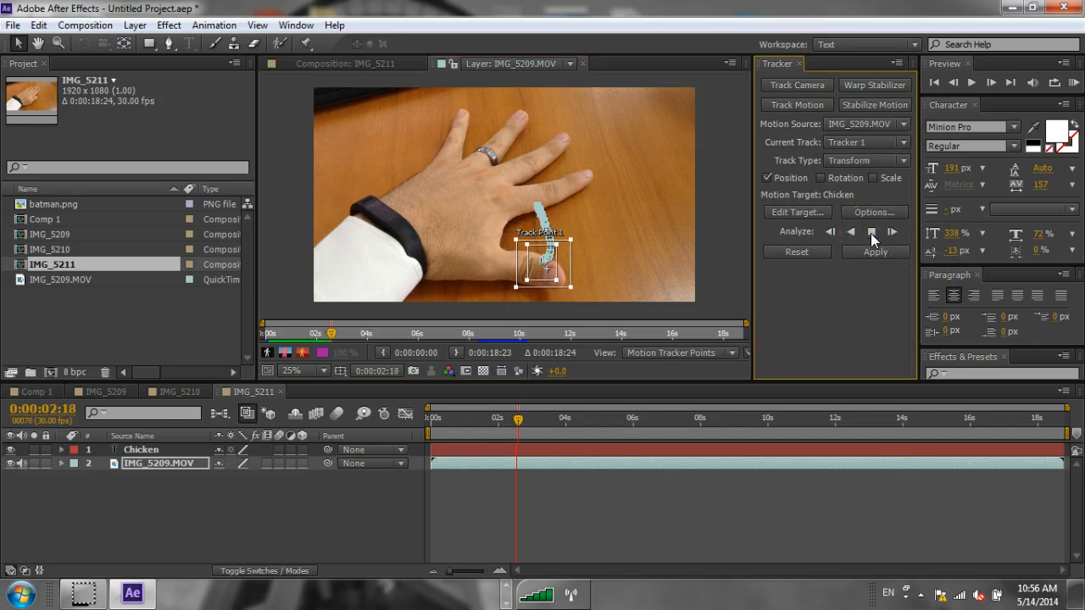
{"action": "left_click", "coordinate": [872, 234]}
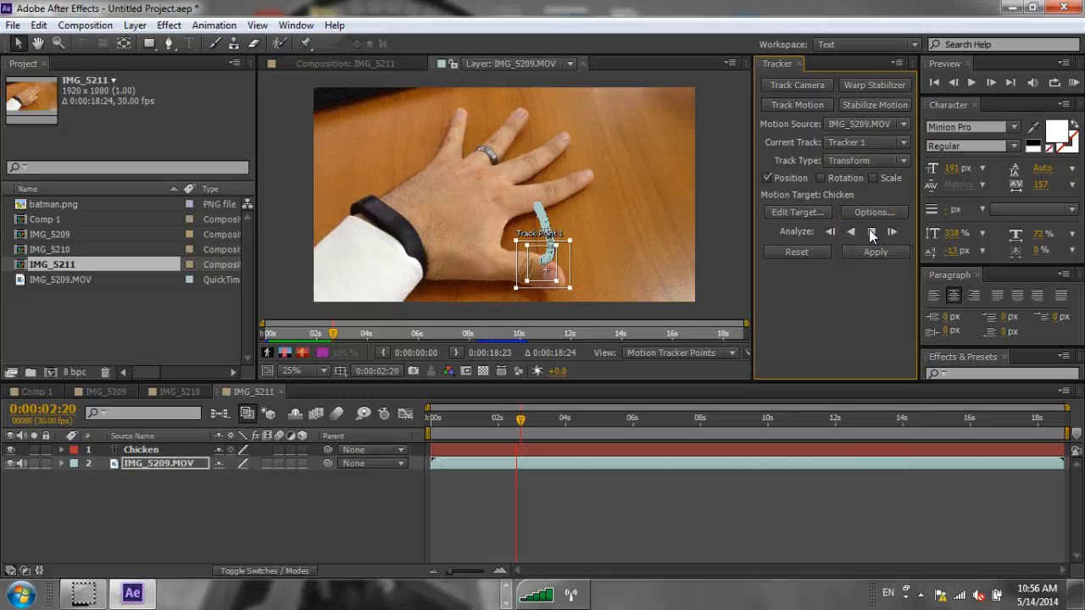
{"action": "left_click", "coordinate": [850, 233]}
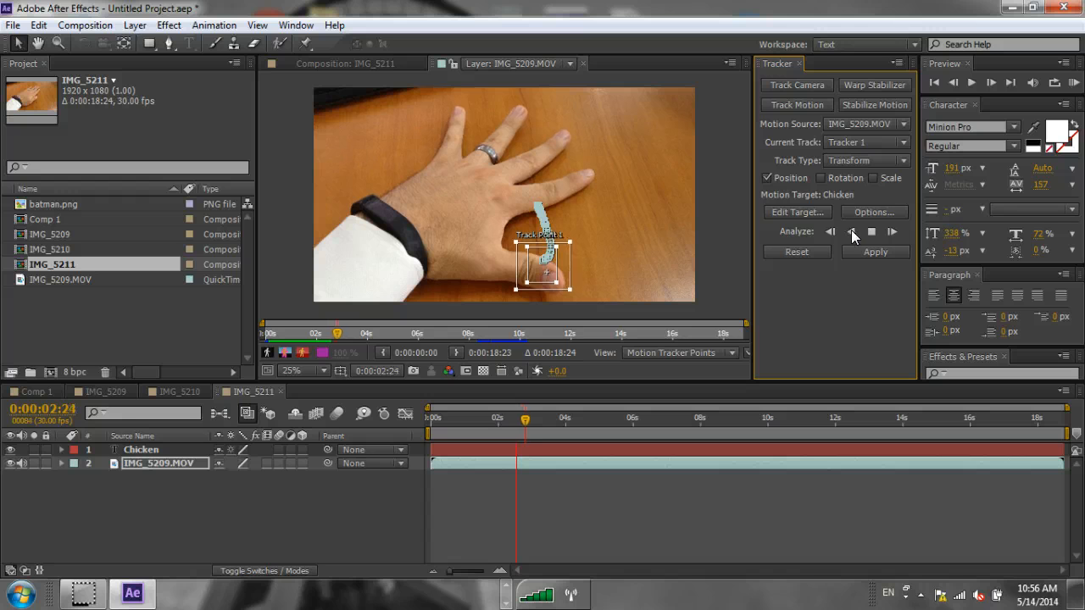
{"action": "left_click", "coordinate": [855, 232]}
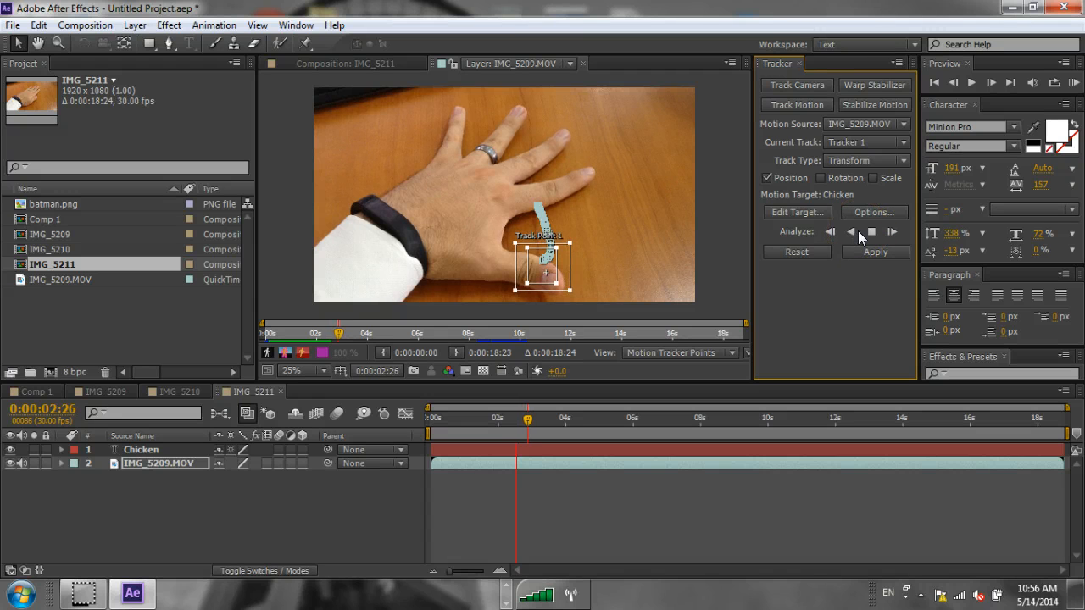
{"action": "left_click", "coordinate": [865, 231]}
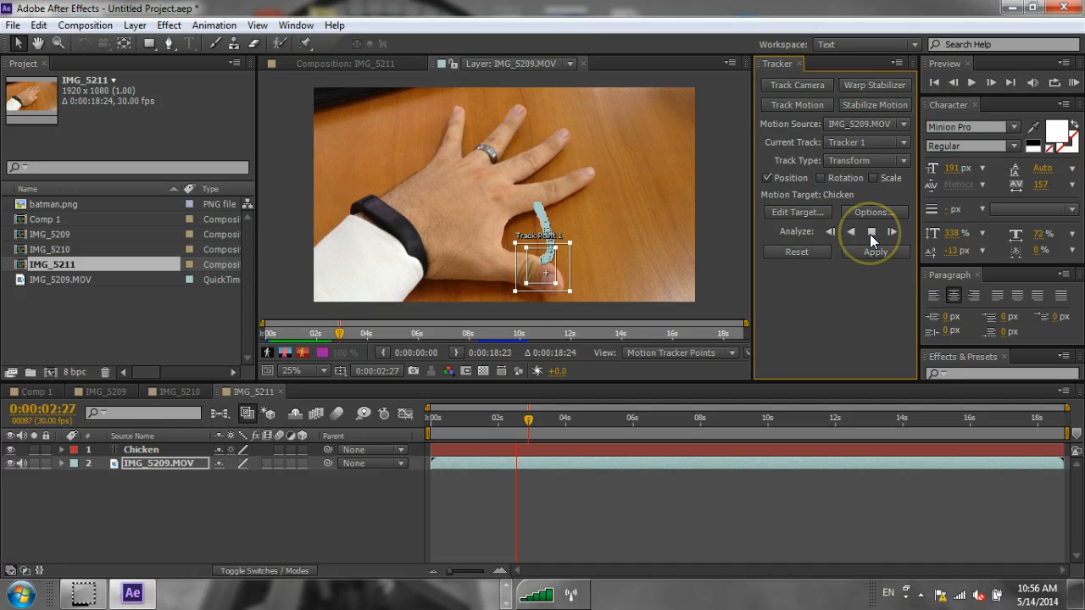
{"action": "left_click", "coordinate": [870, 234]}
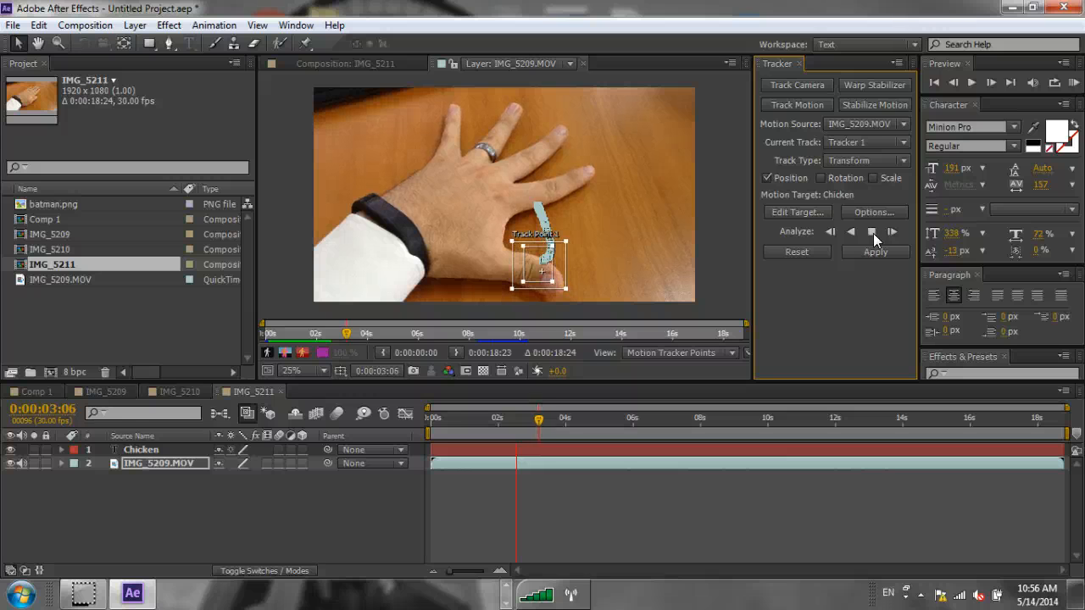
{"action": "left_click", "coordinate": [868, 231]}
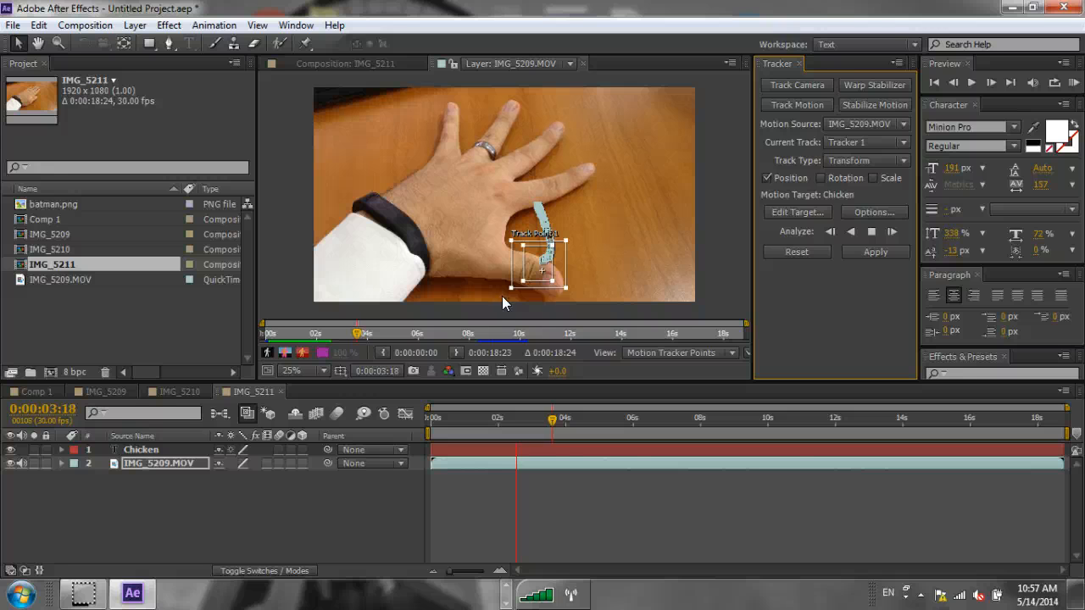
{"action": "left_click", "coordinate": [521, 285]}
{"action": "left_click", "coordinate": [891, 234]}
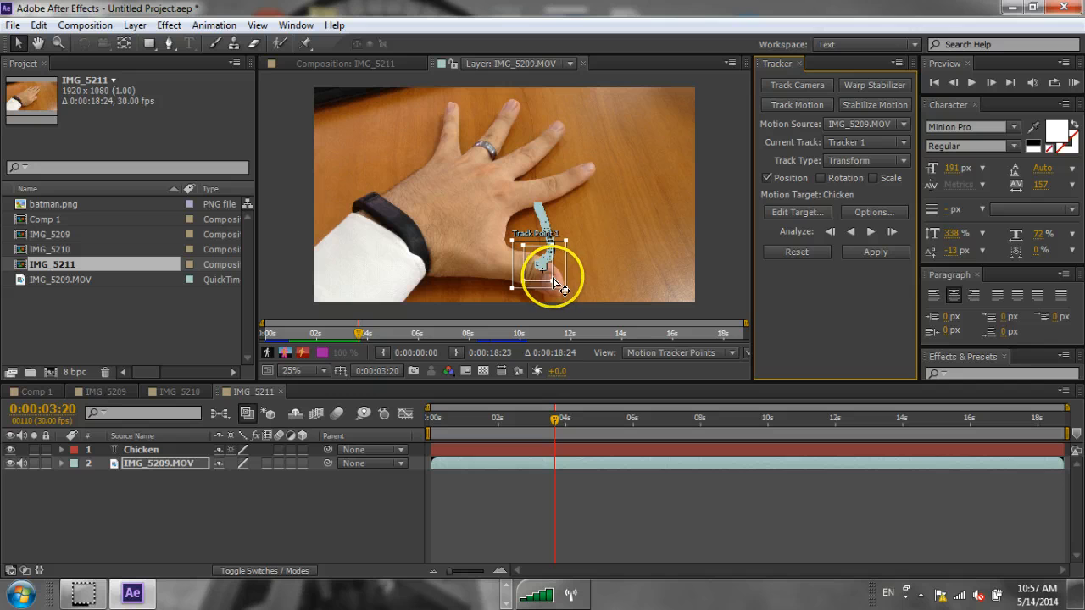
Shrink Track Point 1's feature and search regions and place them over the thumb tip at 0:00:03:20
{"action": "left_click_drag", "start_coordinate": [553, 281], "coordinate": [550, 272]}
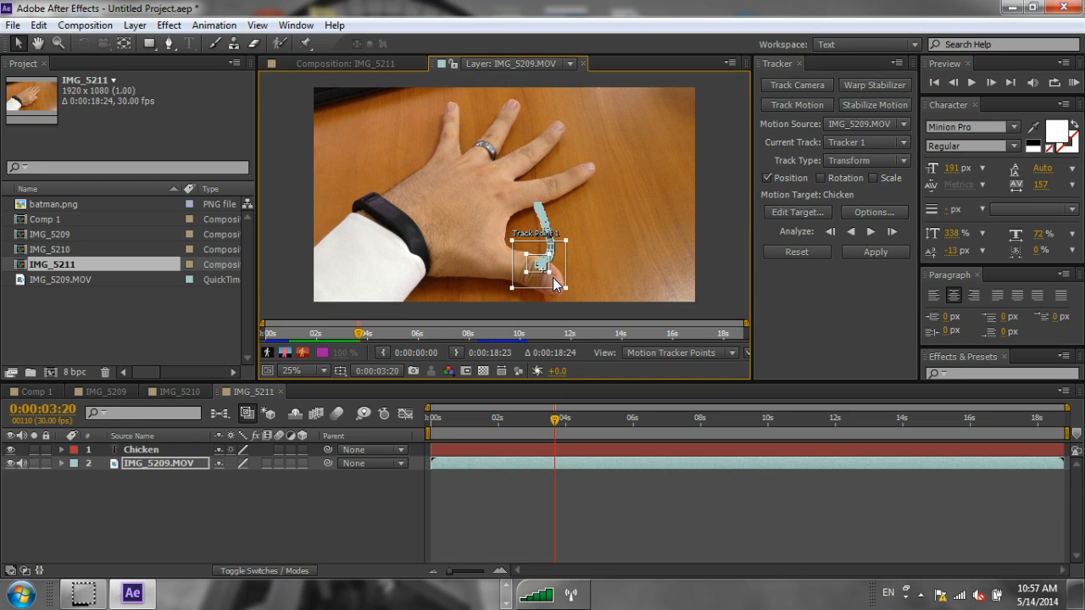
{"action": "left_click", "coordinate": [544, 271]}
{"action": "mouse_move", "coordinate": [565, 288]}
{"action": "left_mouse_down"}
{"action": "mouse_move", "coordinate": [572, 297]}
{"action": "mouse_move", "coordinate": [556, 271]}
{"action": "left_mouse_up"}
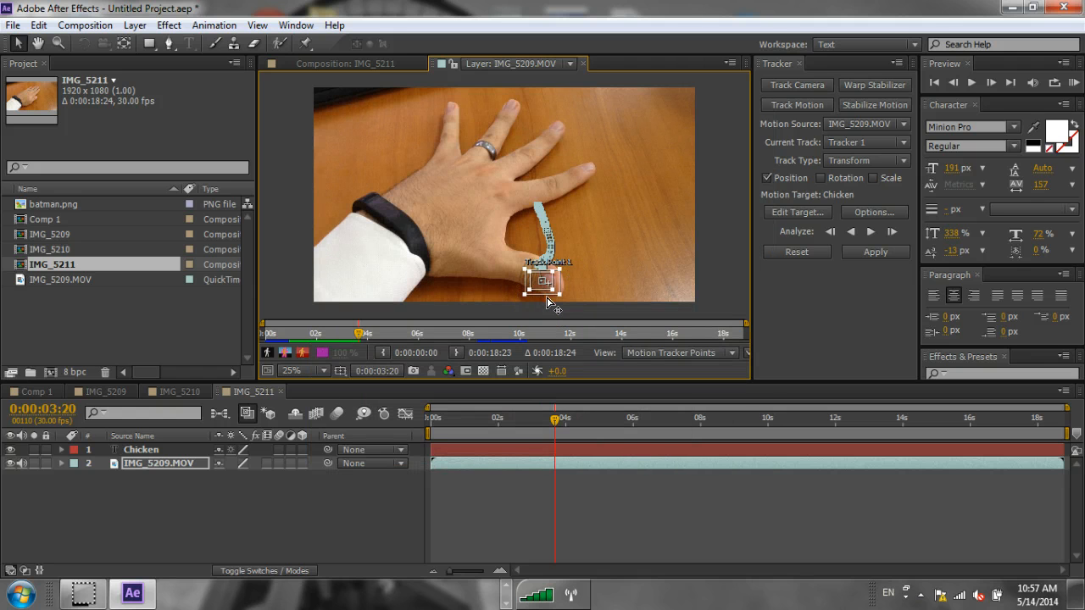
Run the forward analysis with the smaller regions and stop it at 0:00:05:23
{"action": "left_click", "coordinate": [719, 288]}
{"action": "left_click", "coordinate": [871, 233]}
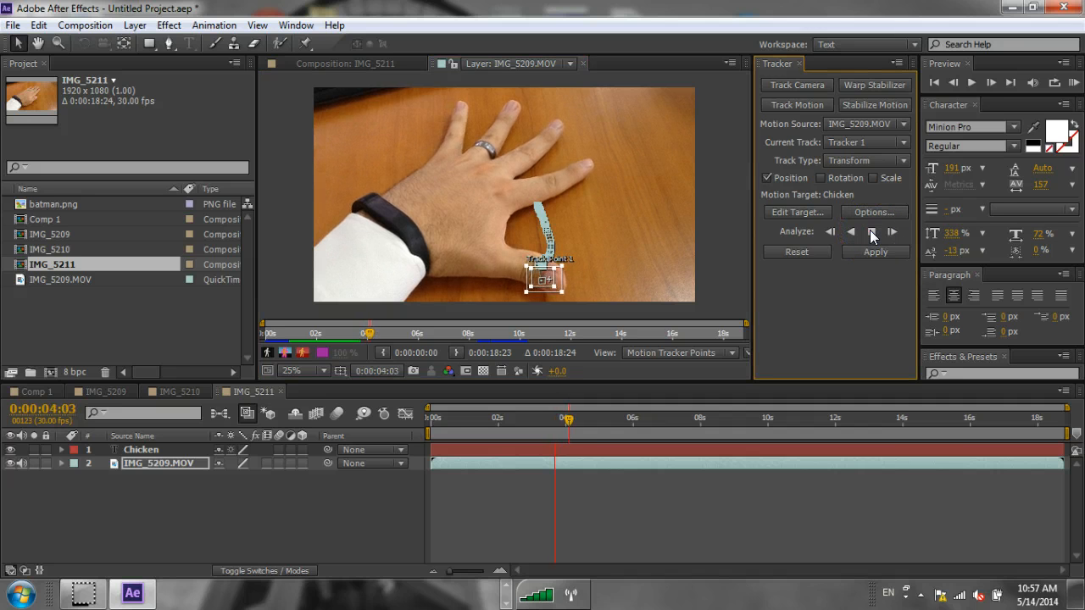
{"action": "left_click", "coordinate": [606, 428]}
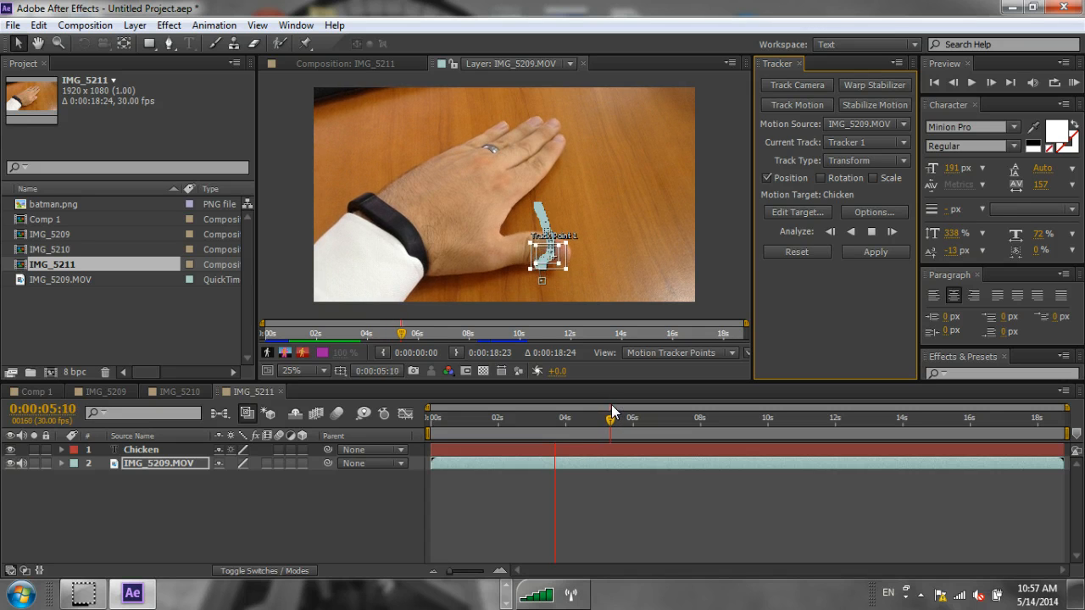
{"action": "left_click", "coordinate": [543, 300]}
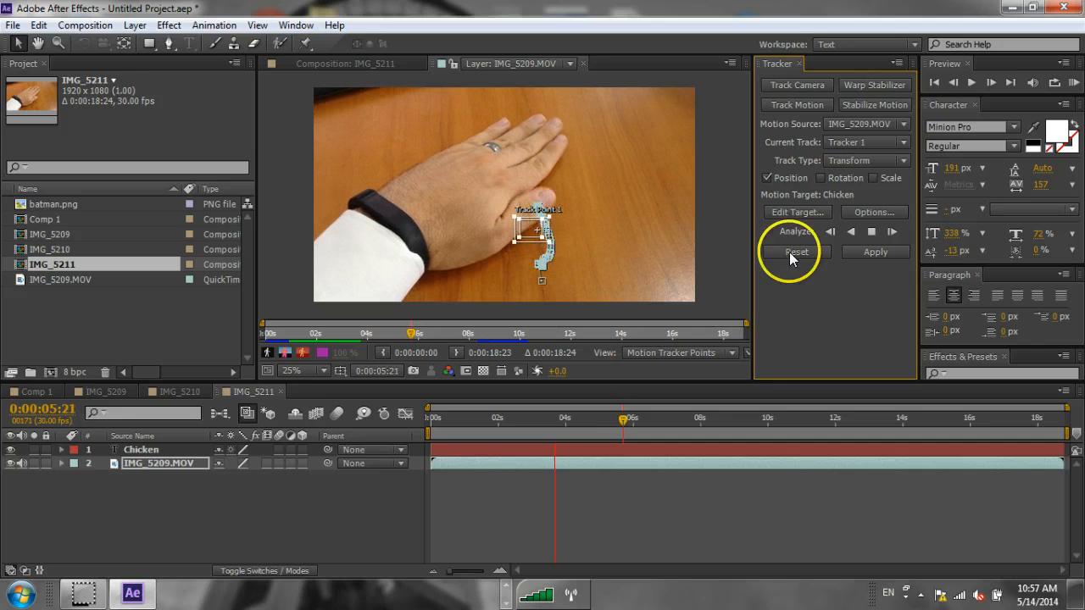
{"action": "left_click", "coordinate": [872, 233]}
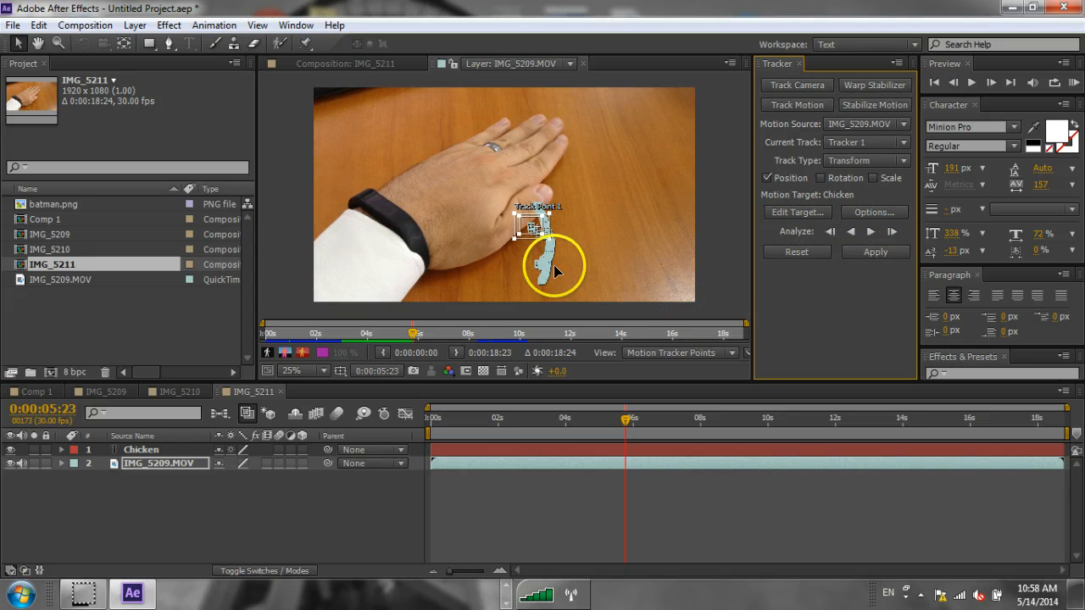
Correct the stray tracking points near 0:00:05:23 by bringing Track Point 1 back onto the thumb tip
{"action": "scroll", "coordinate": [526, 207], "scroll_direction": "up", "scroll_amount": 4}
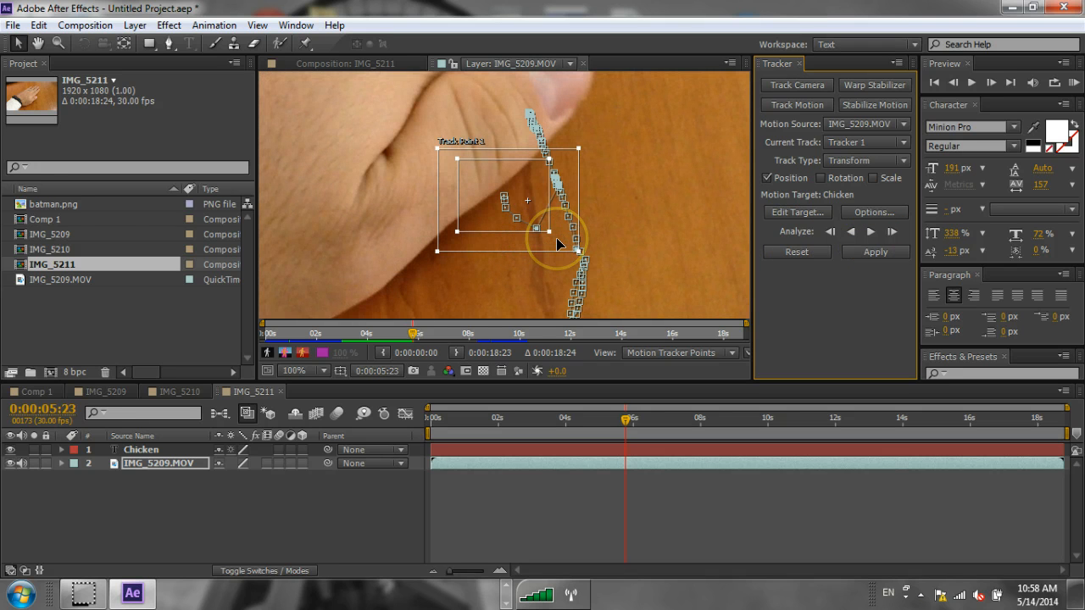
{"action": "left_click_drag", "start_coordinate": [536, 224], "coordinate": [504, 211]}
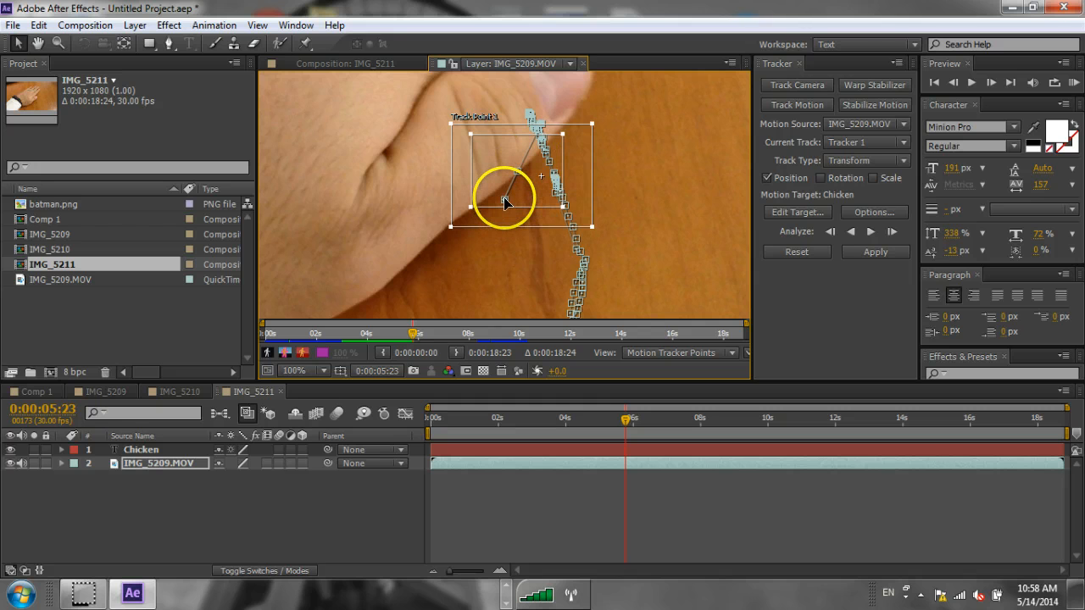
{"action": "key", "text": "ctrl+z"}
{"action": "key", "text": "ctrl+z"}
{"action": "key", "text": "ctrl+z"}
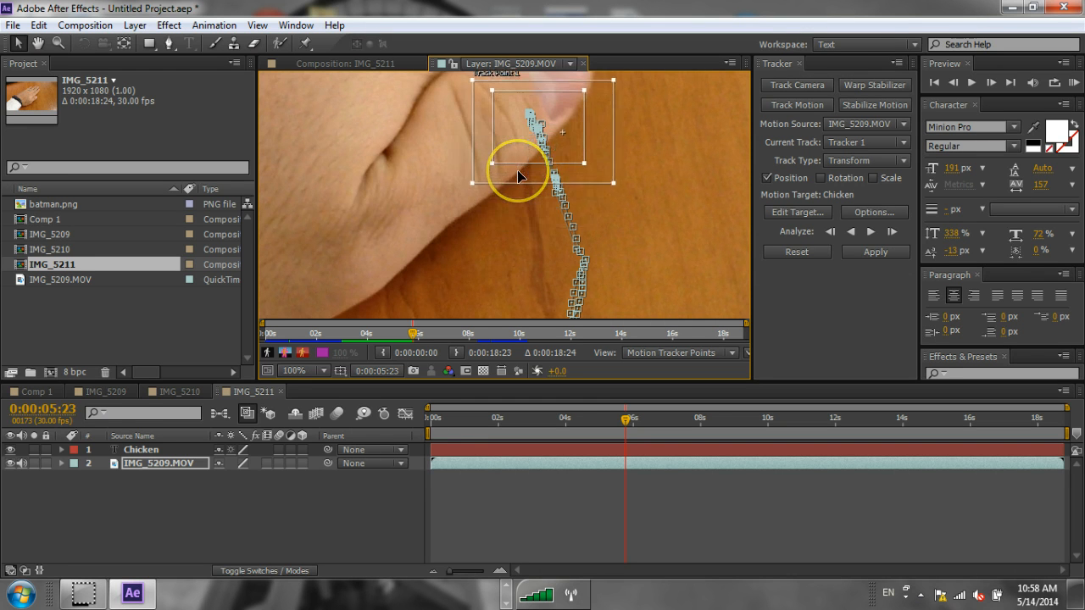
{"action": "scroll", "coordinate": [577, 230], "scroll_direction": "down", "scroll_amount": 1}
{"action": "scroll", "coordinate": [578, 224], "scroll_direction": "down", "scroll_amount": 1}
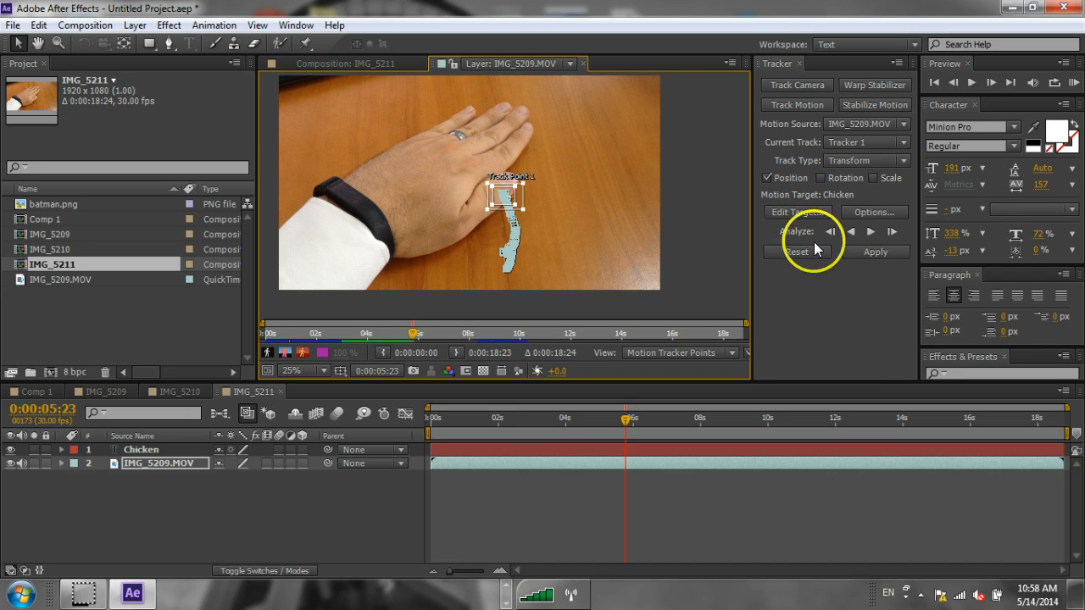
Apply the tracked motion to the Chicken layer in the X and Y dimensions
{"action": "left_click", "coordinate": [871, 252]}
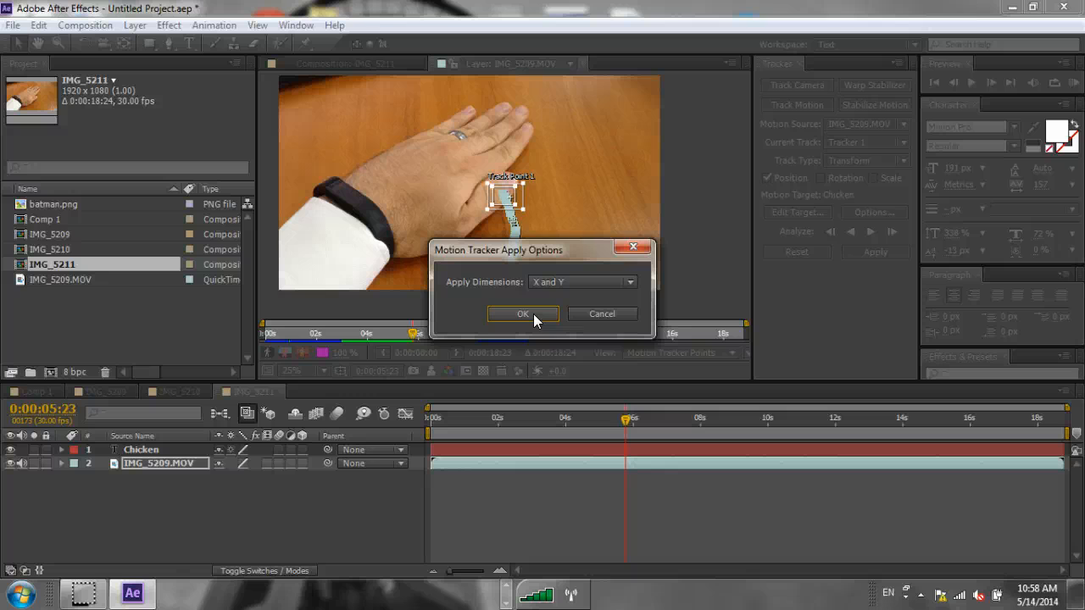
{"action": "left_click", "coordinate": [523, 315]}
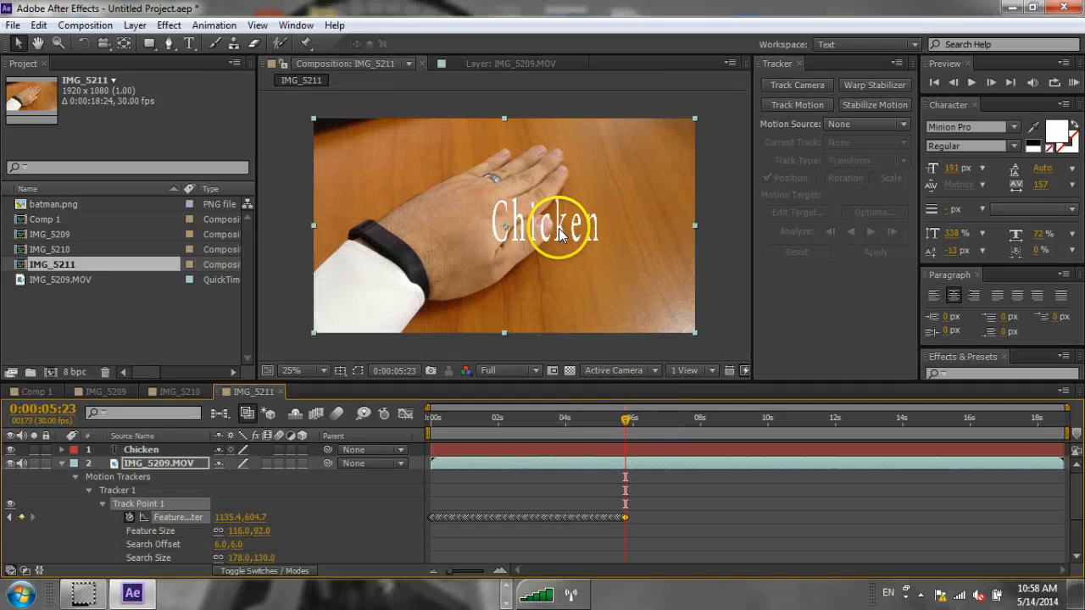
Preview the composition from the first frame to check how the Chicken text follows the thumb
{"action": "left_click", "coordinate": [432, 420]}
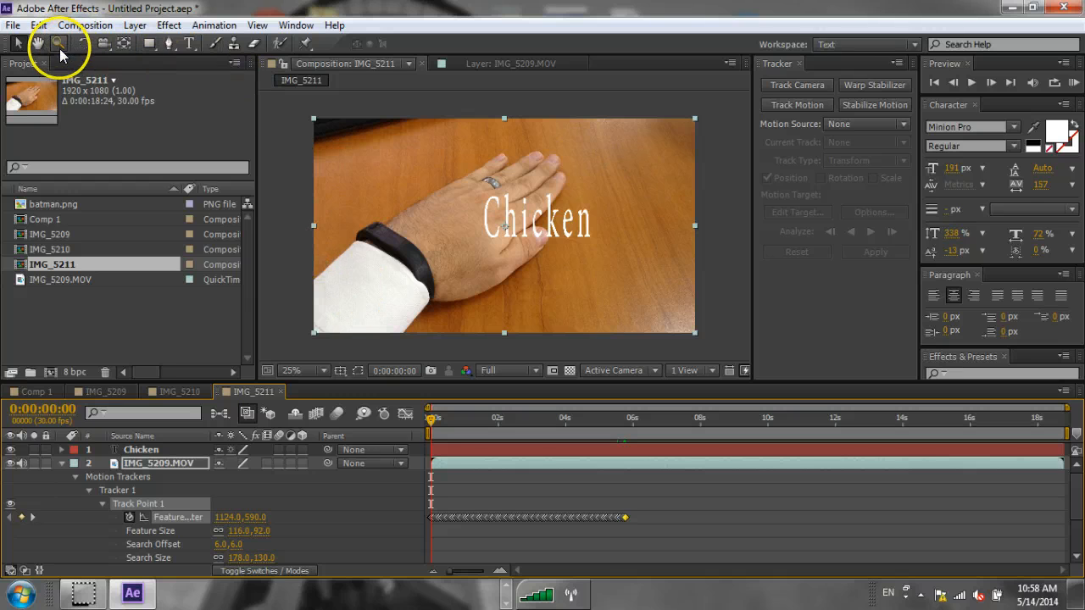
{"action": "left_click", "coordinate": [1070, 81]}
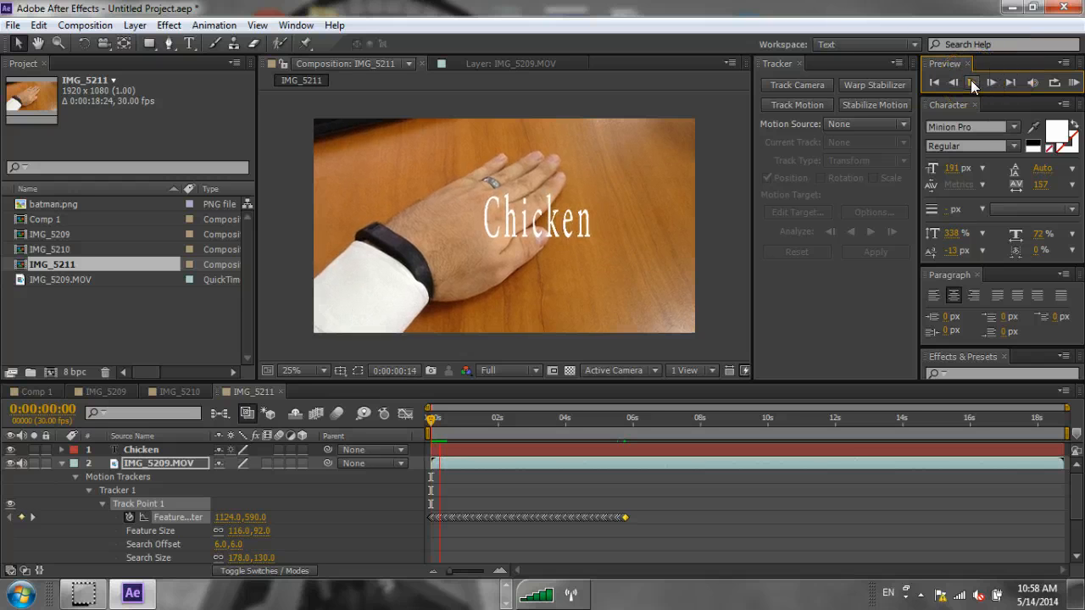
{"action": "left_click", "coordinate": [1073, 83]}
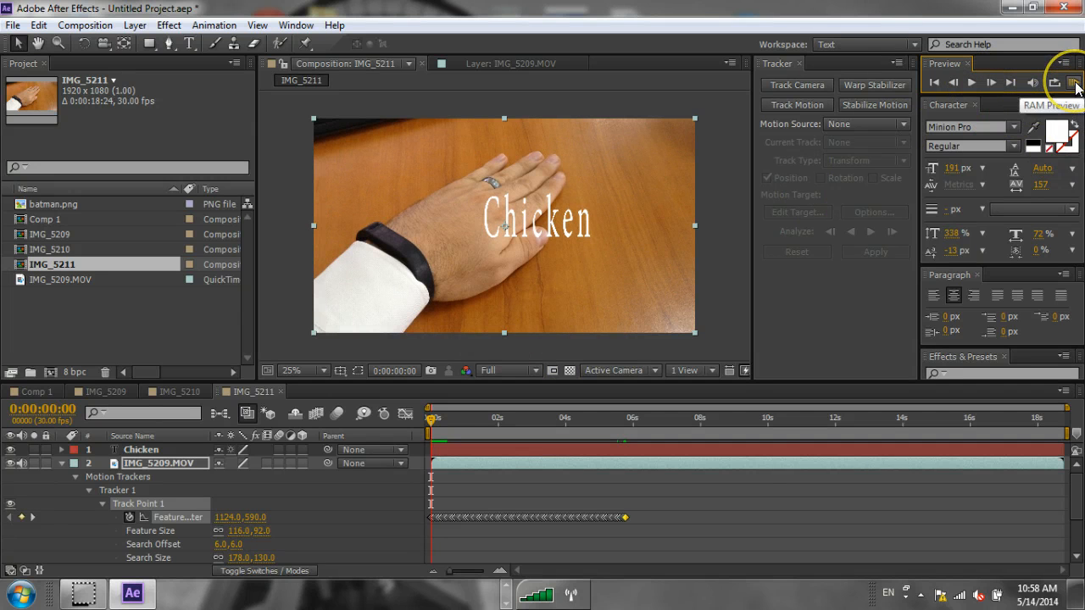
{"action": "left_click", "coordinate": [1074, 84]}
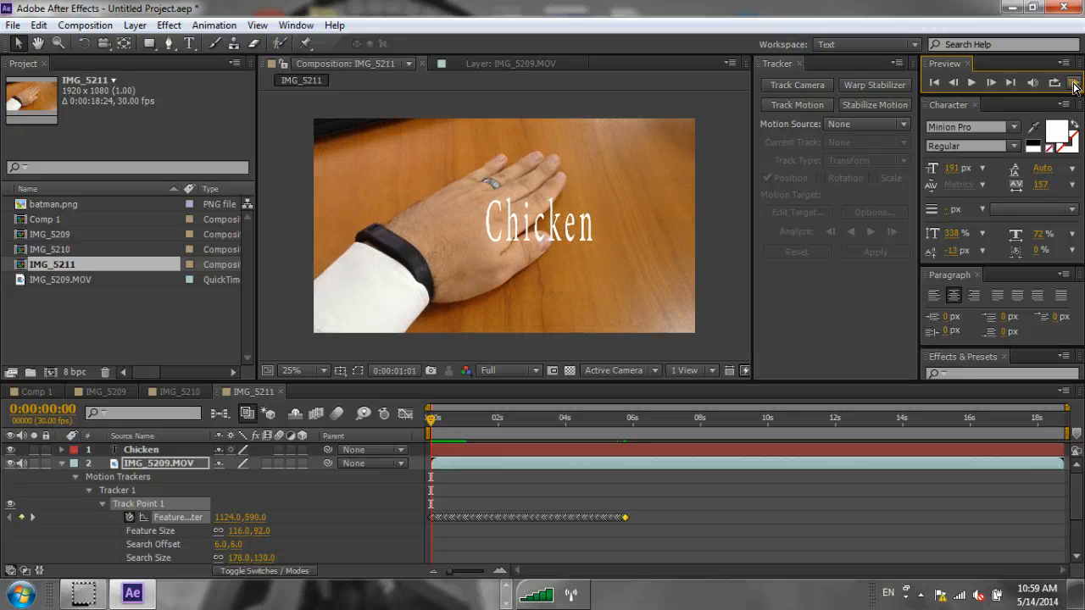
{"action": "left_click", "coordinate": [971, 82]}
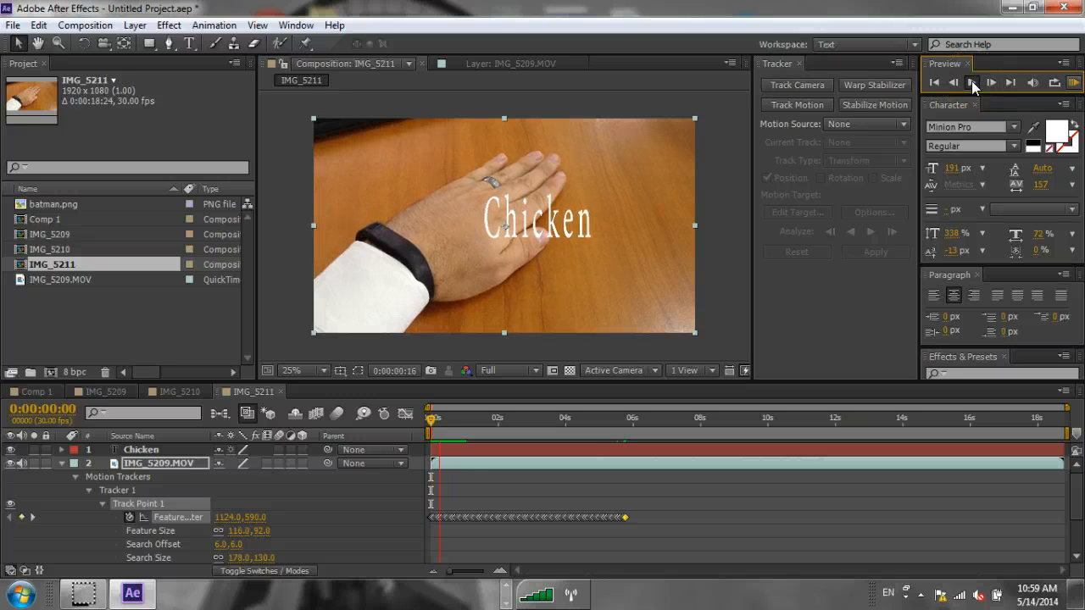